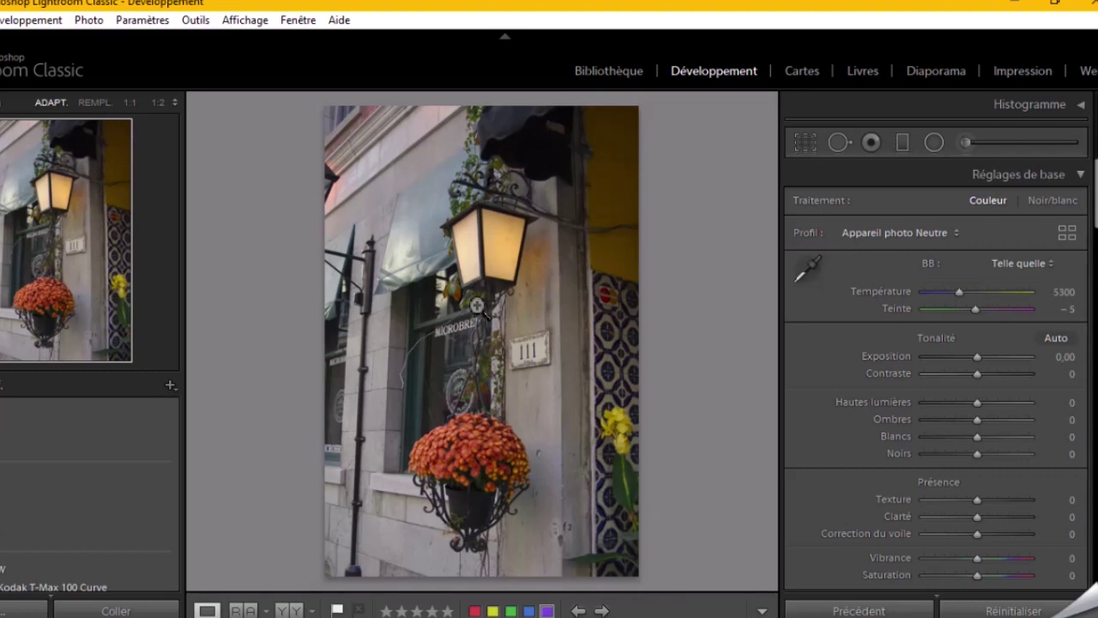
- Show the exposure-settings info overlay on the photo and scroll the right panel to Tone Curve
key("i")
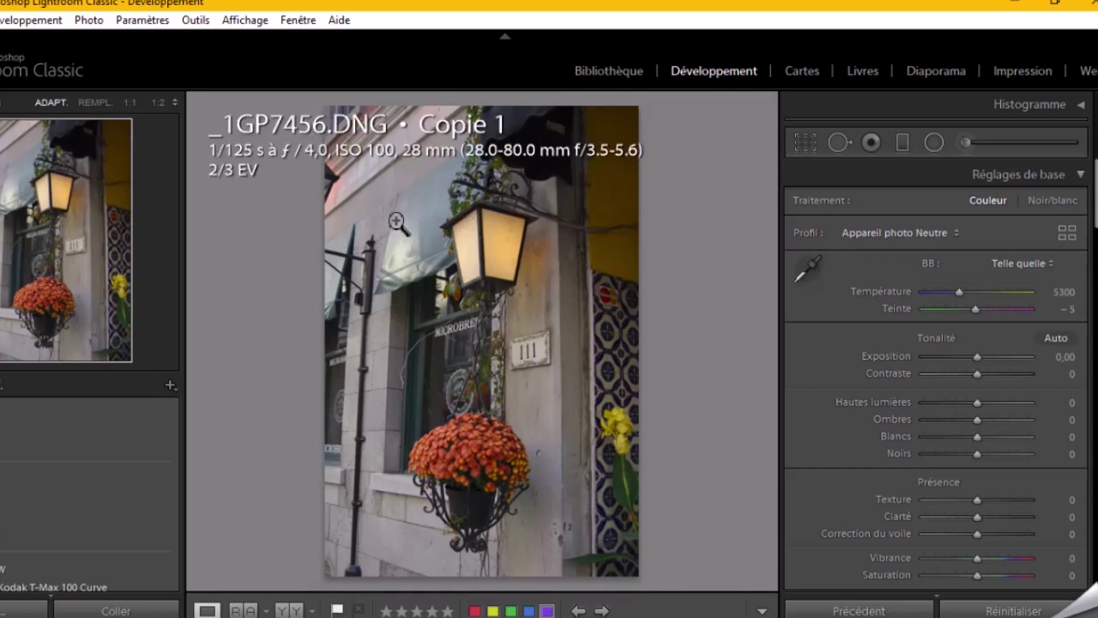
key("i")
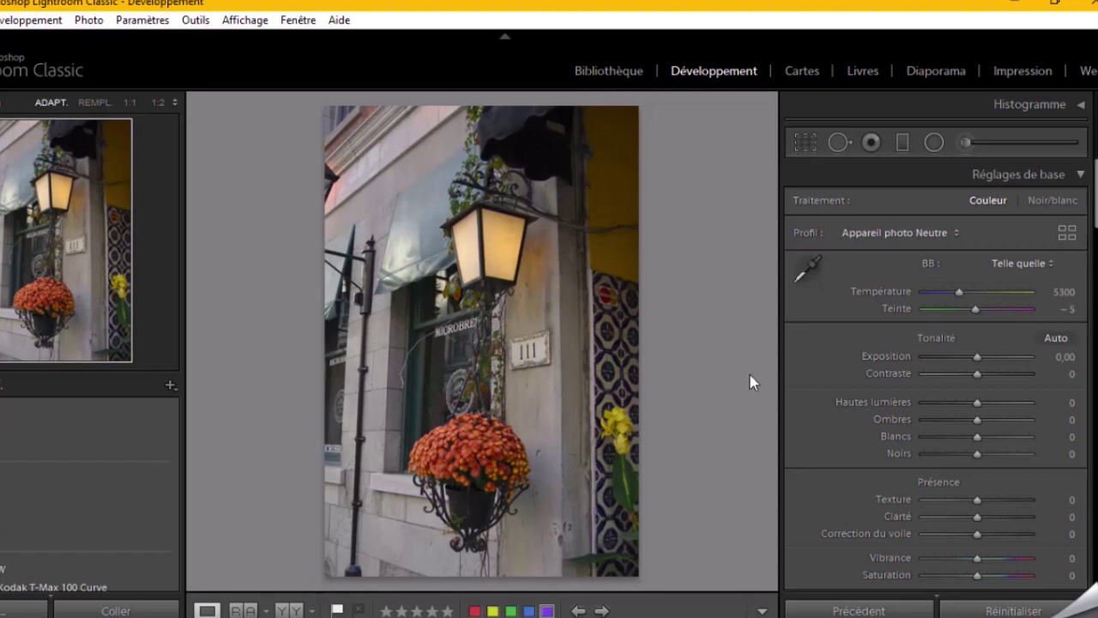
scroll(827, 355, "down", 3)
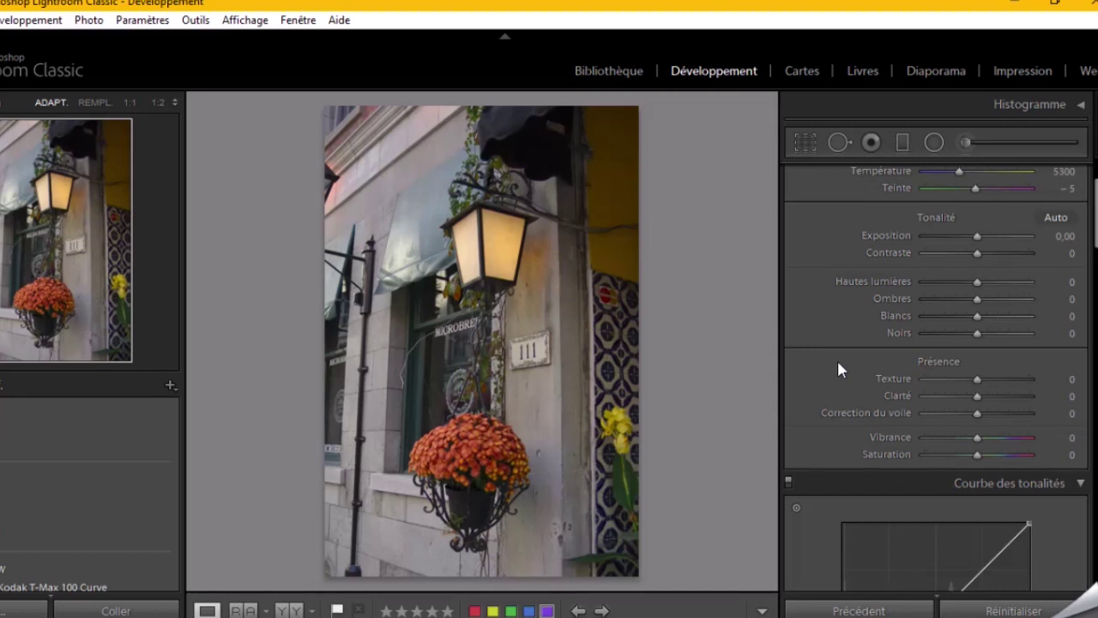
scroll(837, 358, "down", 5)
scroll(823, 297, "down", 3)
scroll(821, 297, "up", 3)
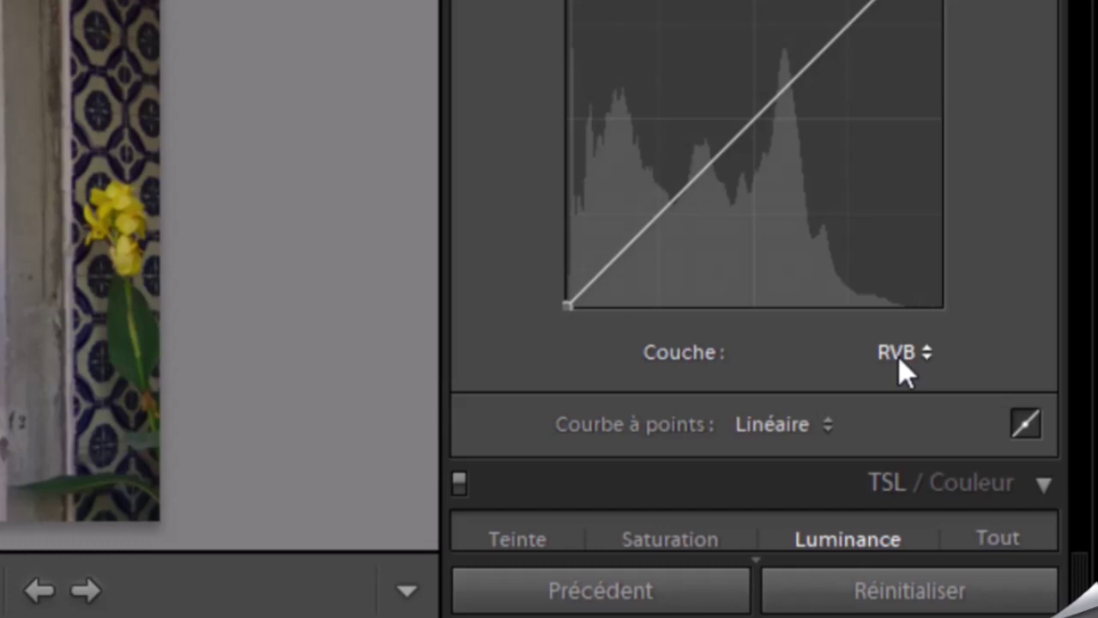
- Toggle the tone curve to region sliders, then switch to RGB point-curve editing
left_click(1038, 433)
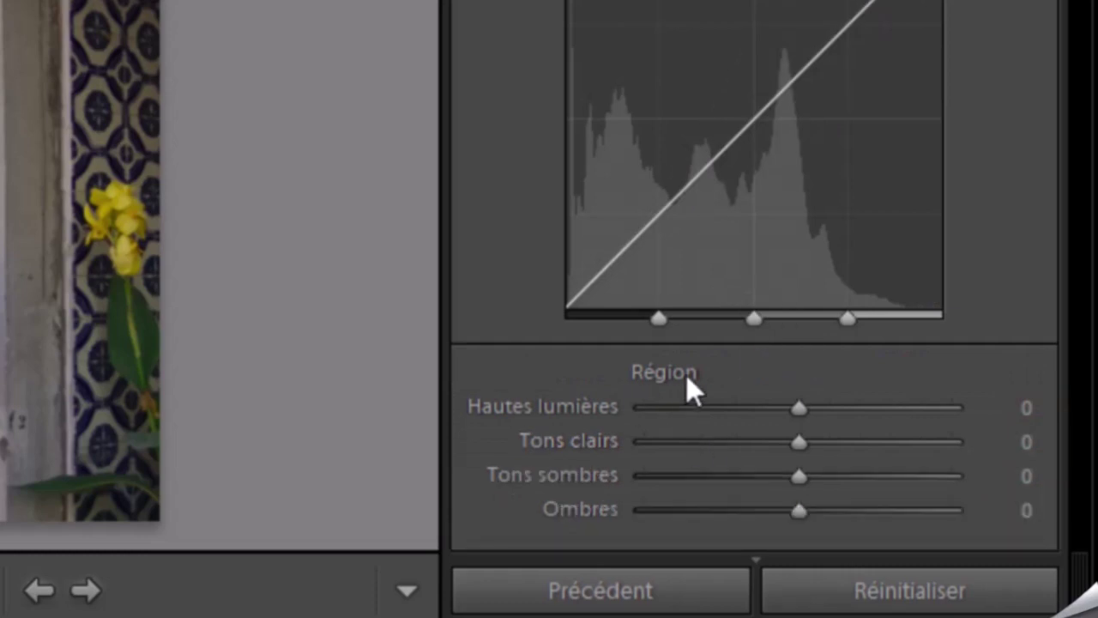
scroll(677, 370, "down", 3)
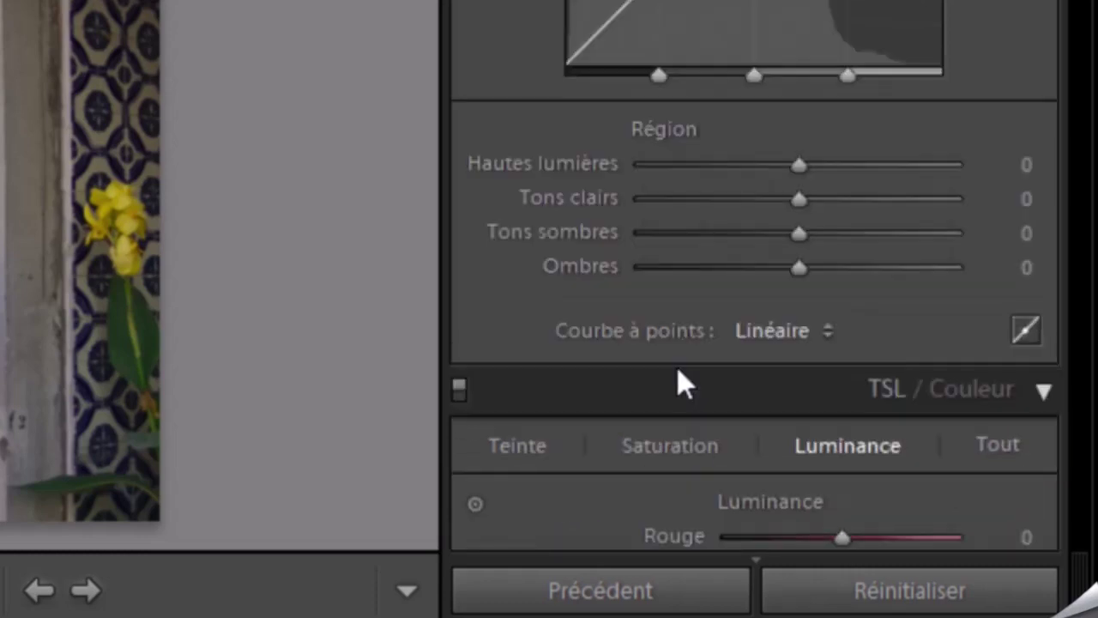
left_click(1026, 330)
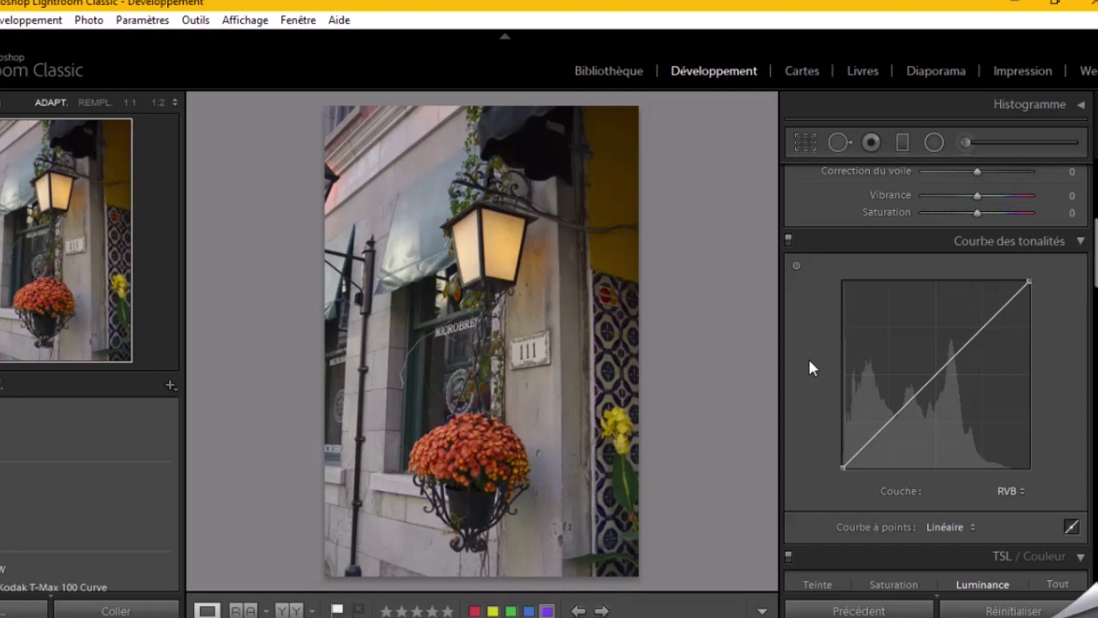
- Shape the RGB point curve into a steep S: lowered shadows, added midtone and raised highlight points
scroll(809, 367, "down", 2)
scroll(809, 368, "up", 2)
left_click_drag(911, 414, 913, 447)
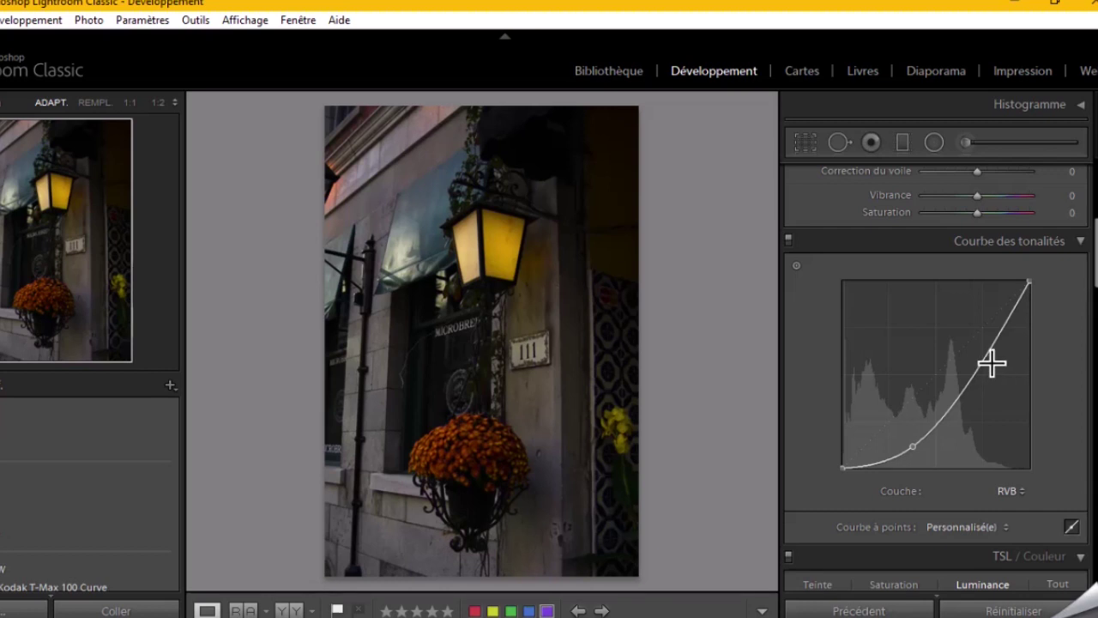
left_click(985, 363)
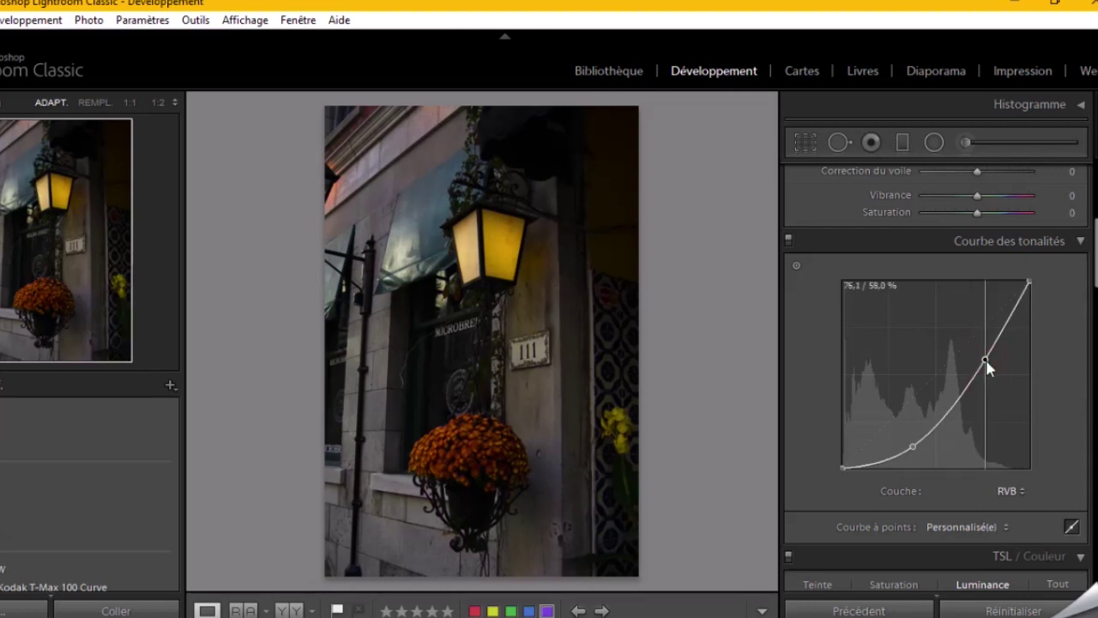
left_click_drag(985, 362, 985, 366)
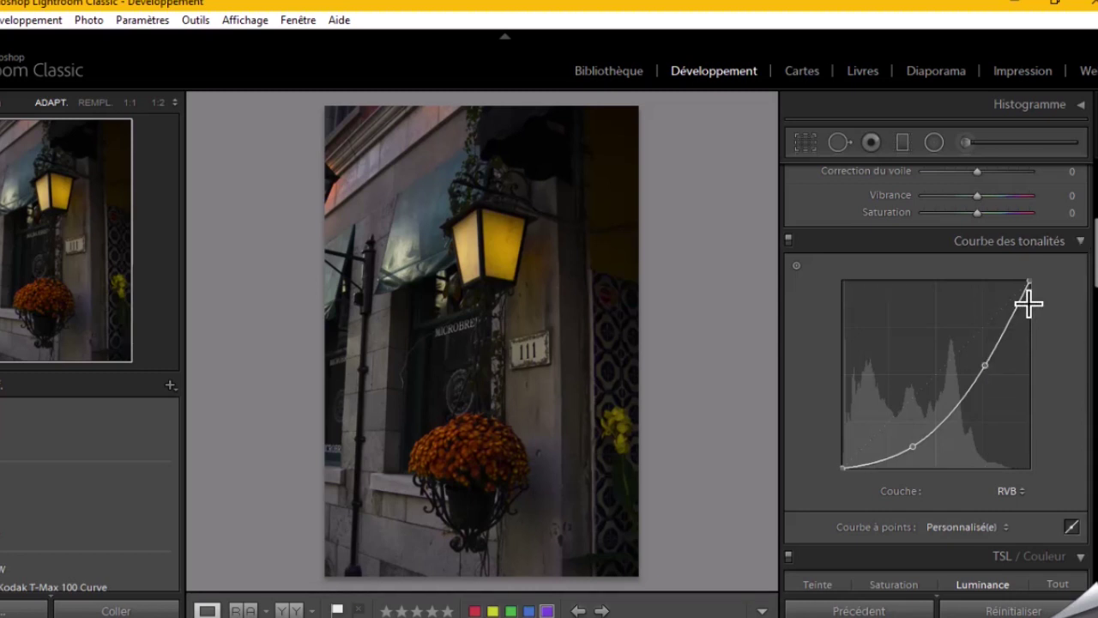
left_click(1020, 302)
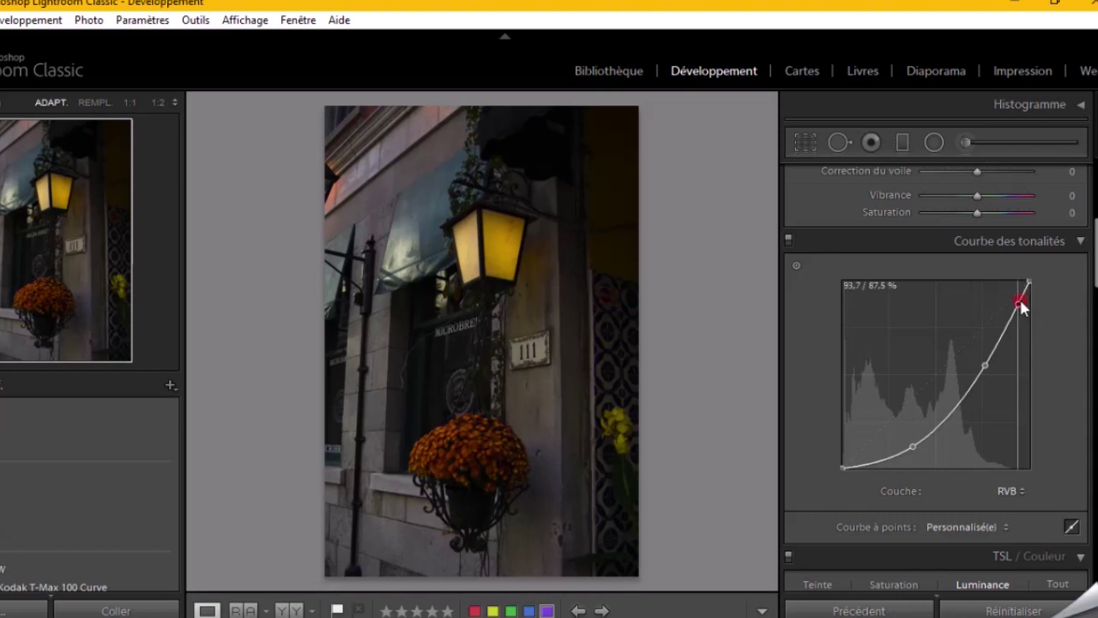
left_click_drag(1021, 302, 1019, 298)
left_click_drag(1018, 299, 1016, 308)
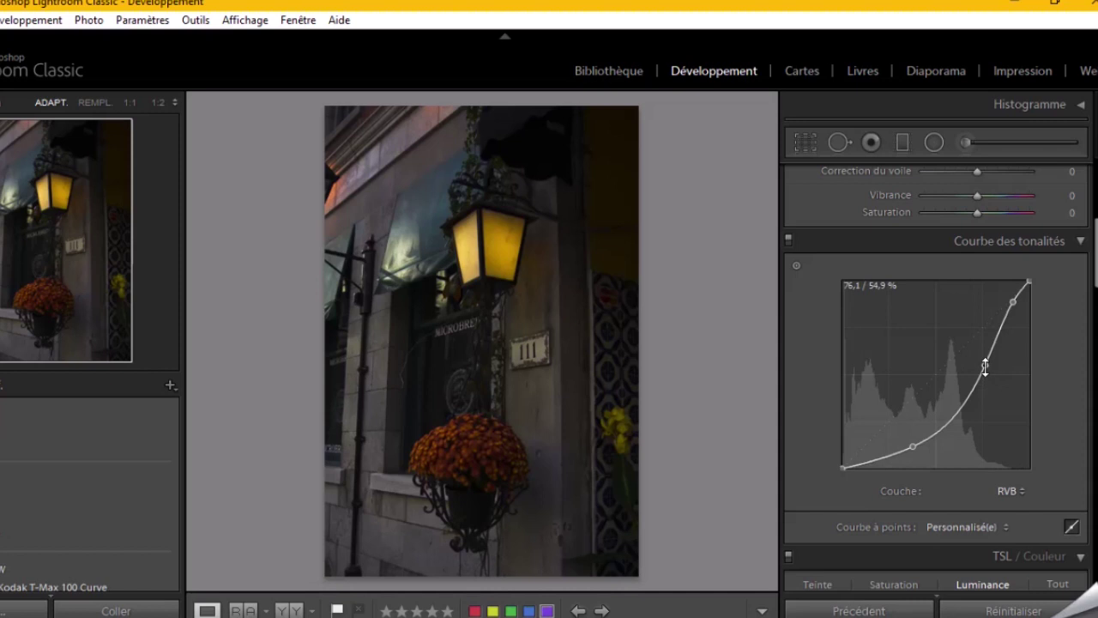
left_click_drag(985, 366, 977, 371)
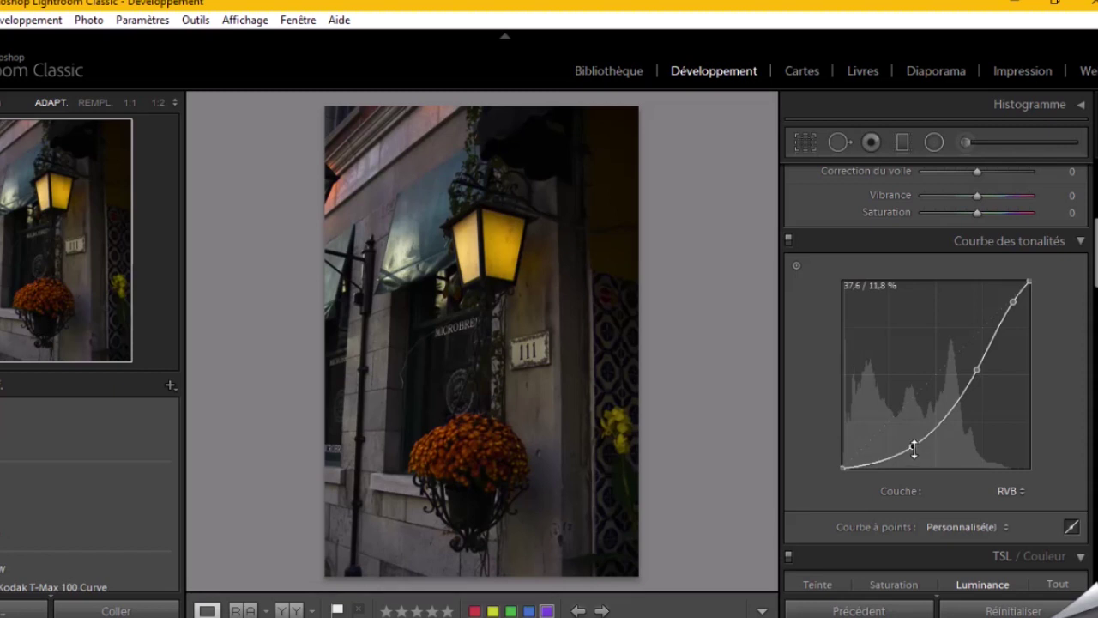
left_click_drag(912, 447, 921, 447)
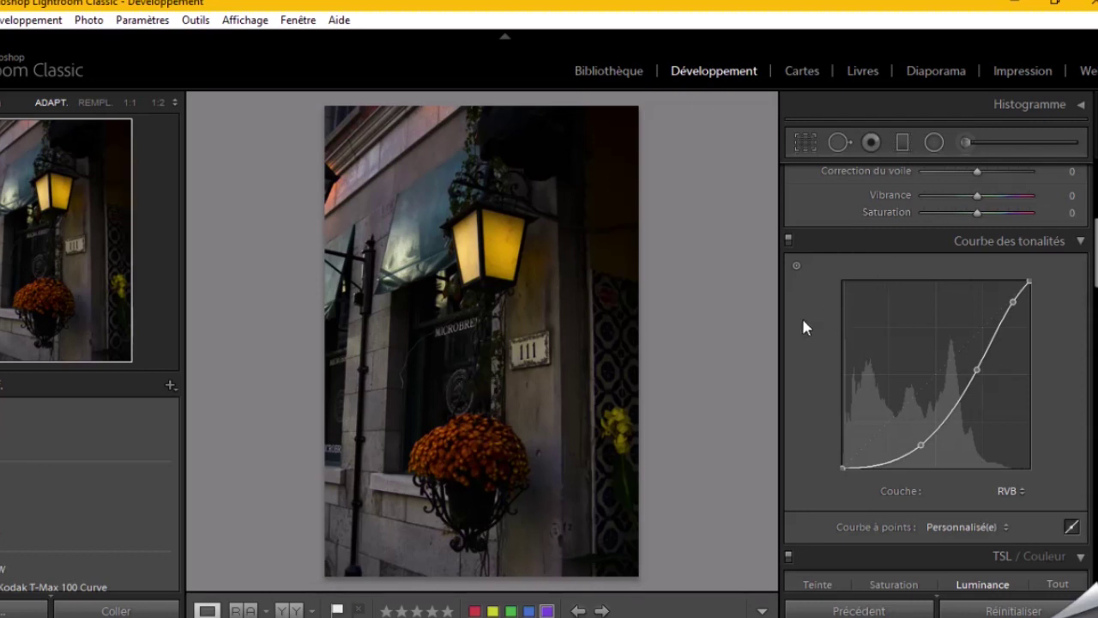
- Set Blacks to −30, Contrast to +20 and Whites to +15 in the Basic panel
scroll(803, 321, "up", 3)
scroll(803, 326, "up", 2)
scroll(804, 324, "down", 2)
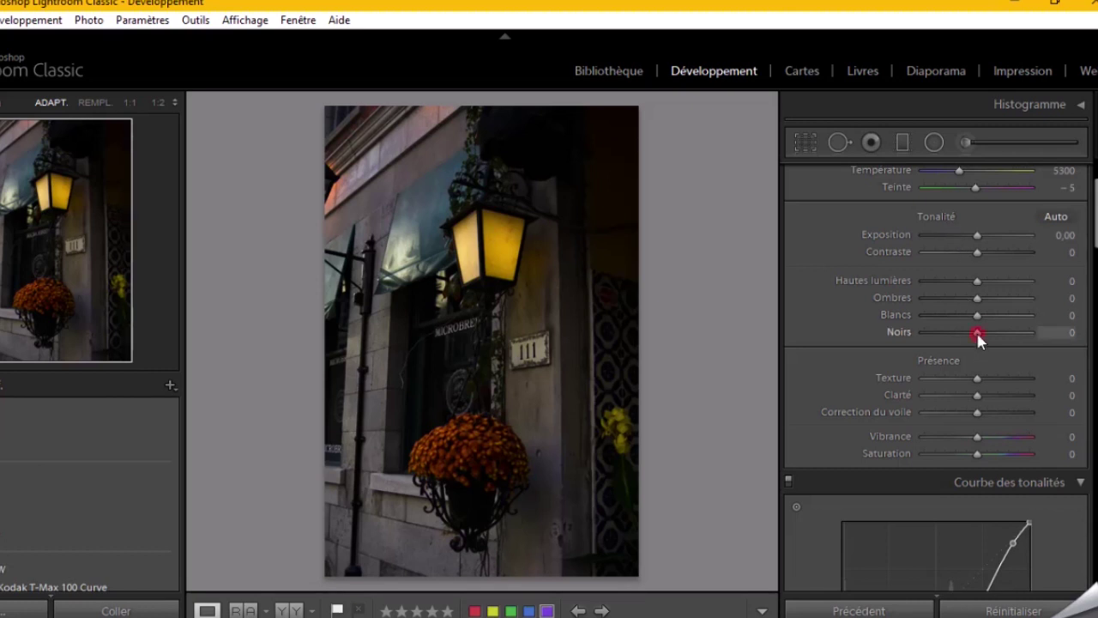
scroll(976, 331, "down", 3)
scroll(977, 331, "down", 3)
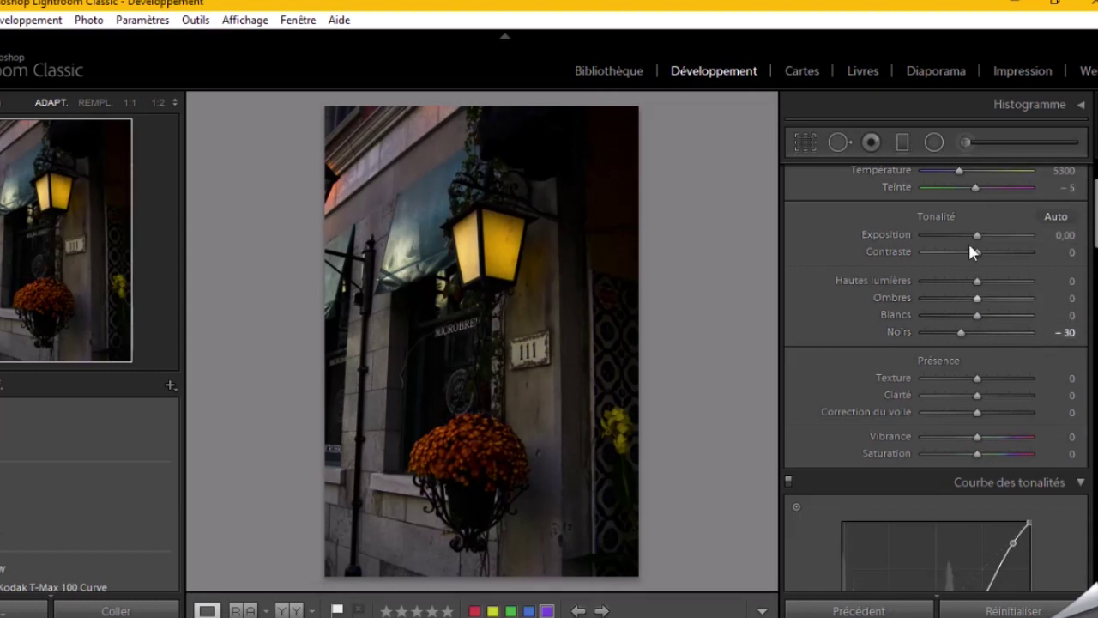
scroll(979, 256, "up", 4)
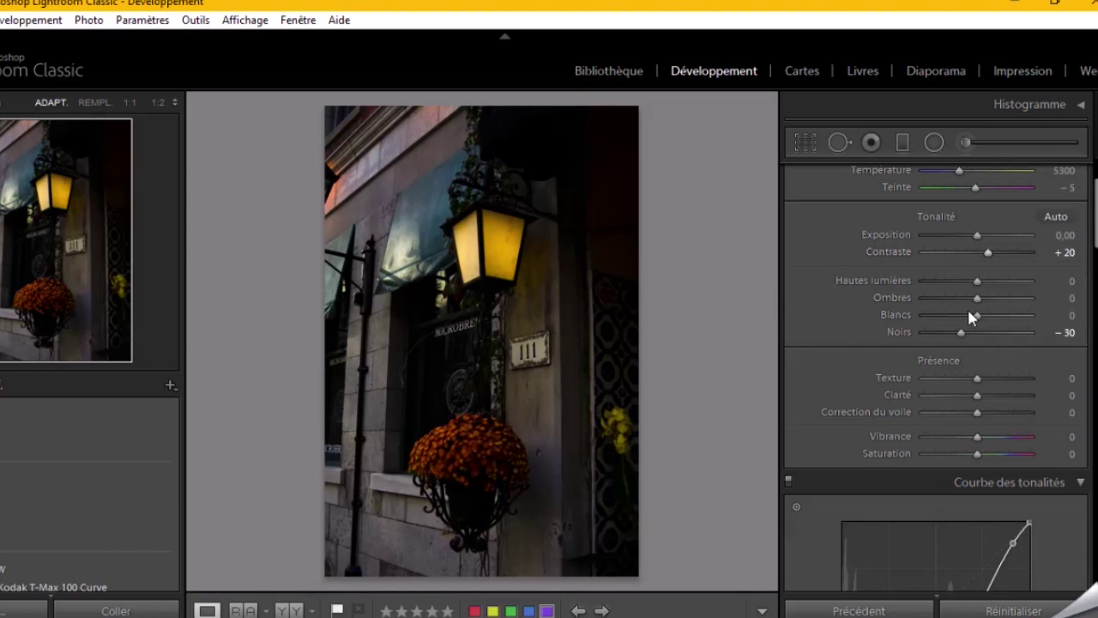
scroll(975, 316, "up", 4)
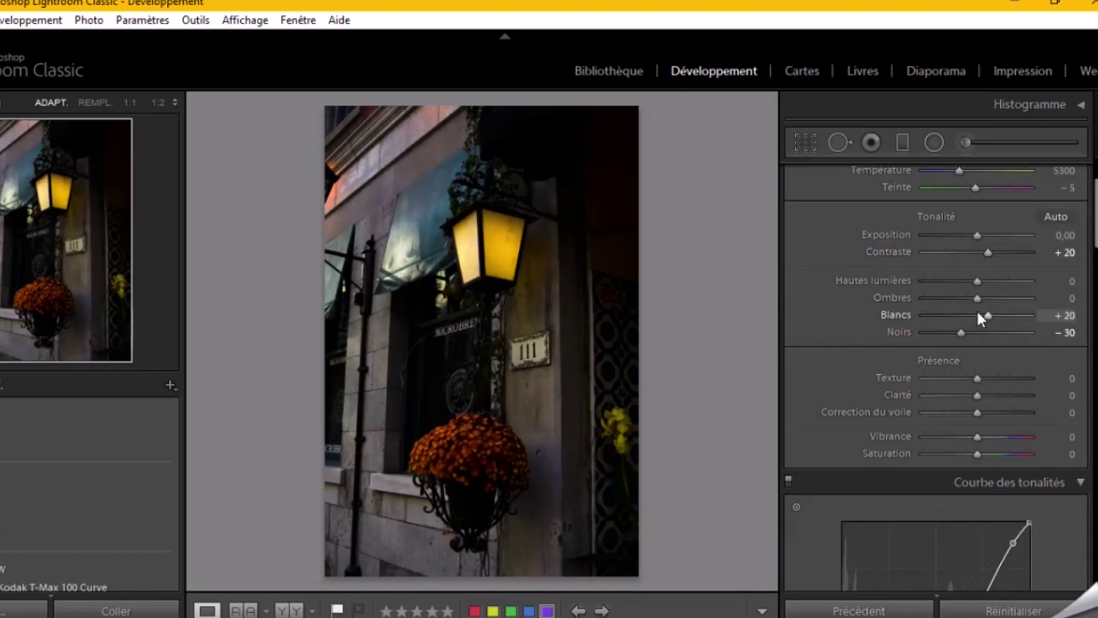
scroll(981, 316, "down", 2)
scroll(983, 312, "down", 1)
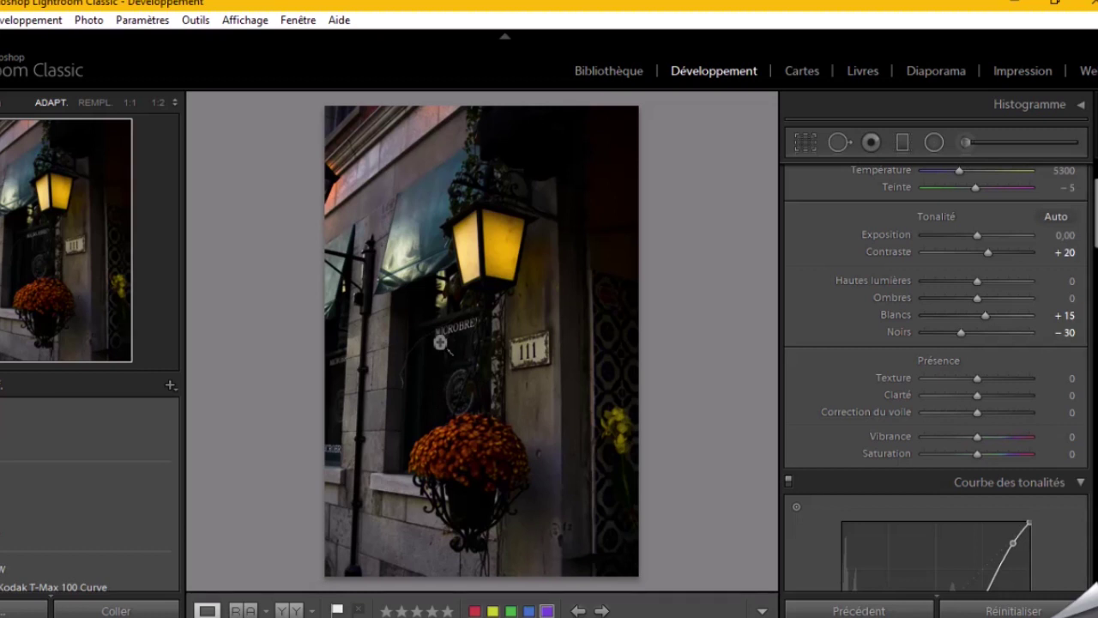
- Set Shadows to +20 using the arrow keys
left_click(978, 299)
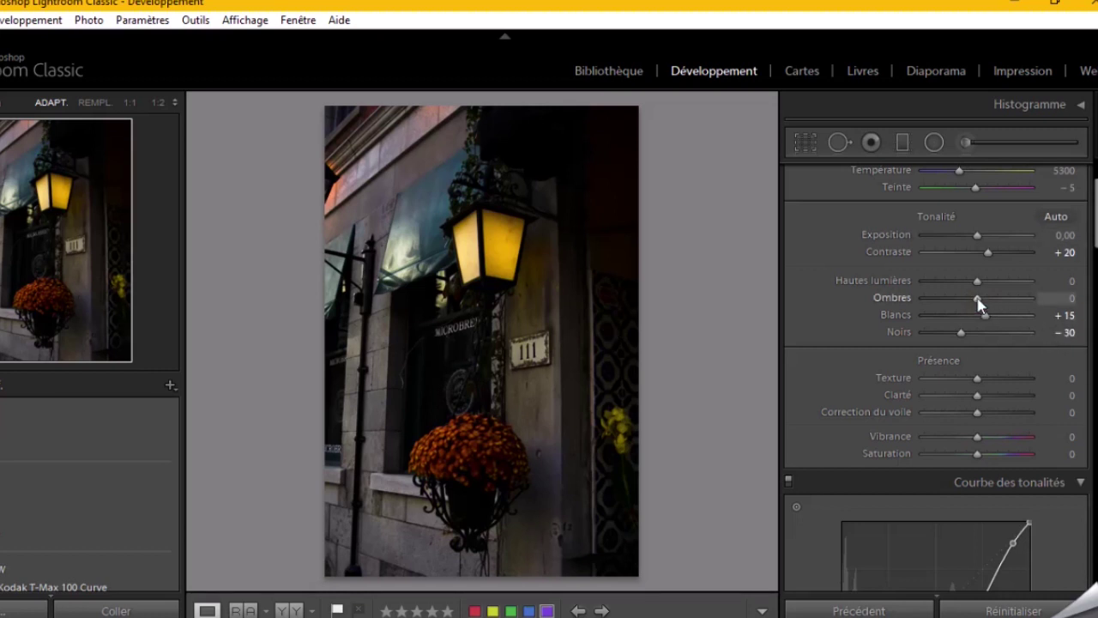
key("shift+Up")
key("shift+Up")
key("shift+Down")
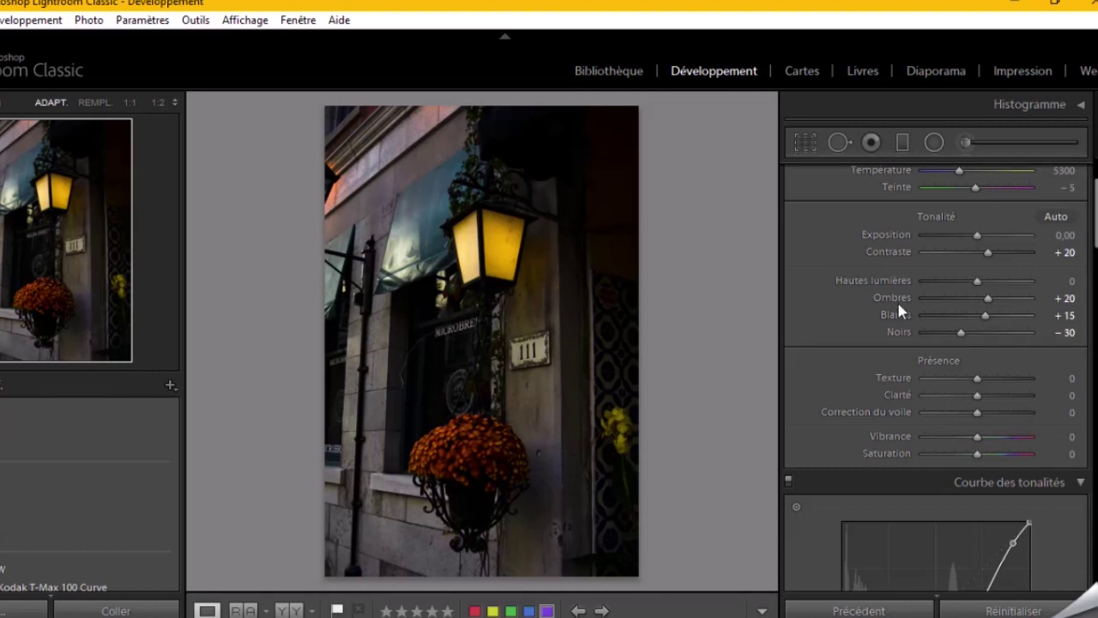
scroll(896, 299, "up", 3)
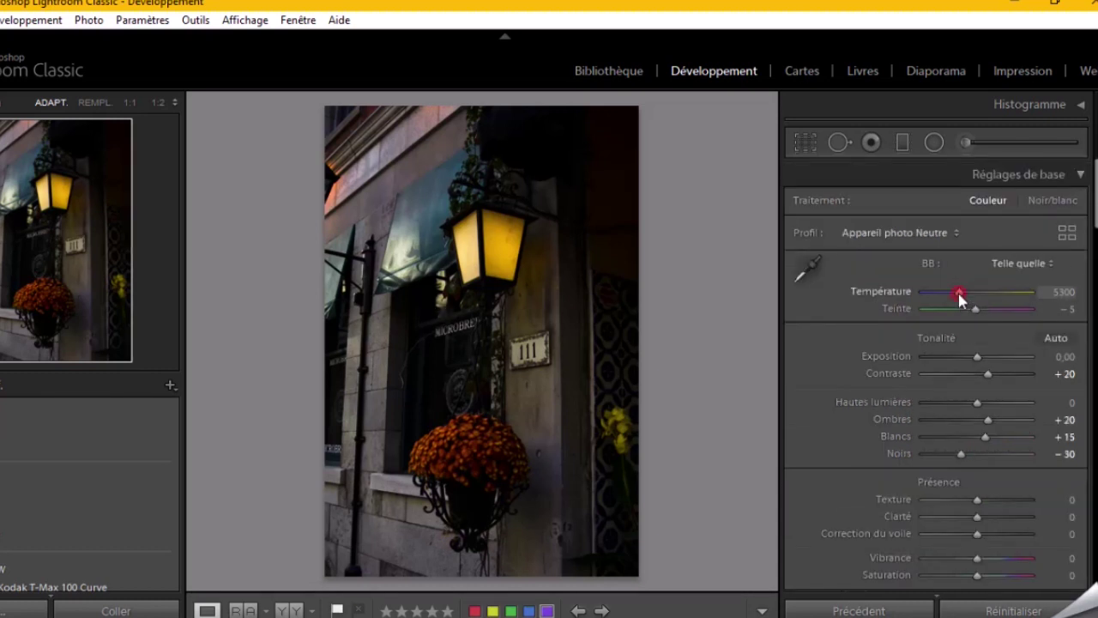
- Lower the white balance Temperature from 5300 to 4800
key("Down")
key("Down")
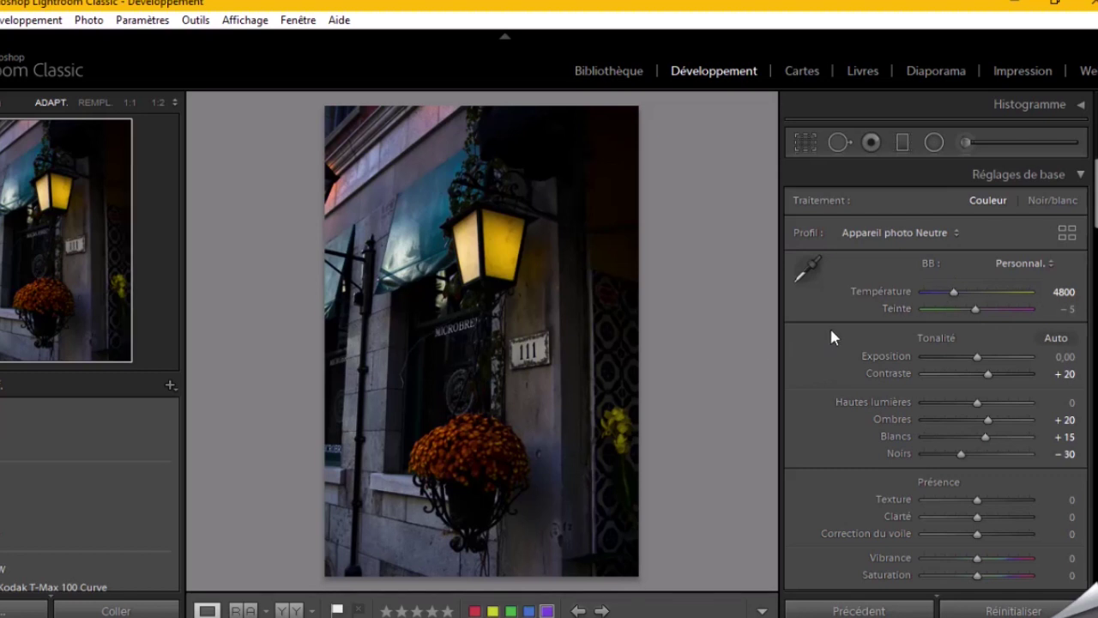
scroll(830, 330, "down", 5)
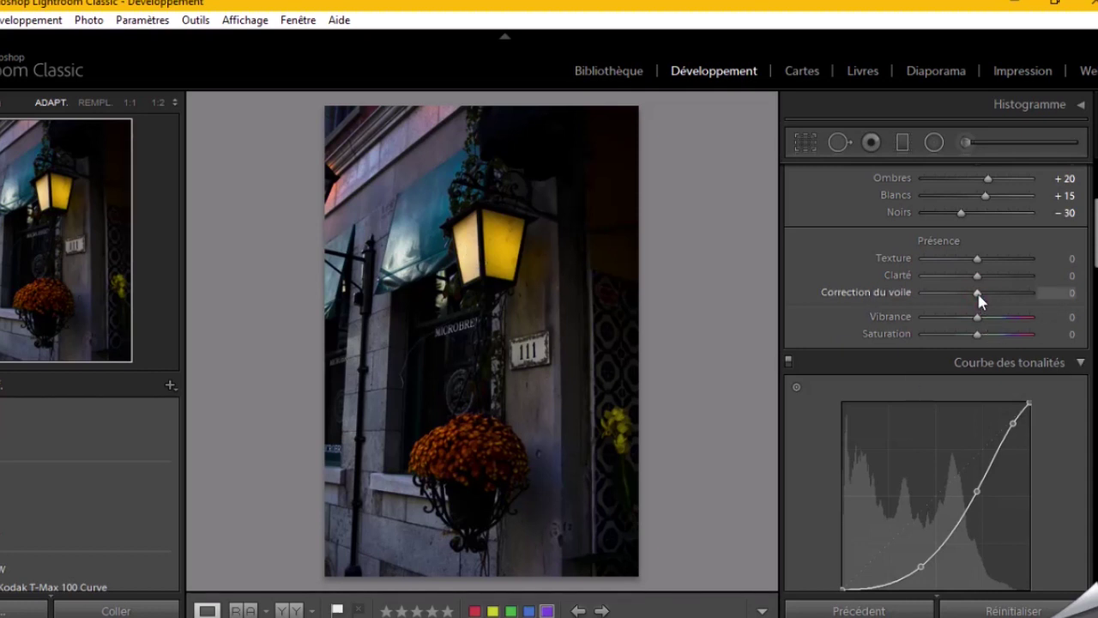
- Raise Dehaze and Clarity to +10 and Texture to +47, checking the 111 plaque at 1:1
left_click_drag(979, 294, 978, 295)
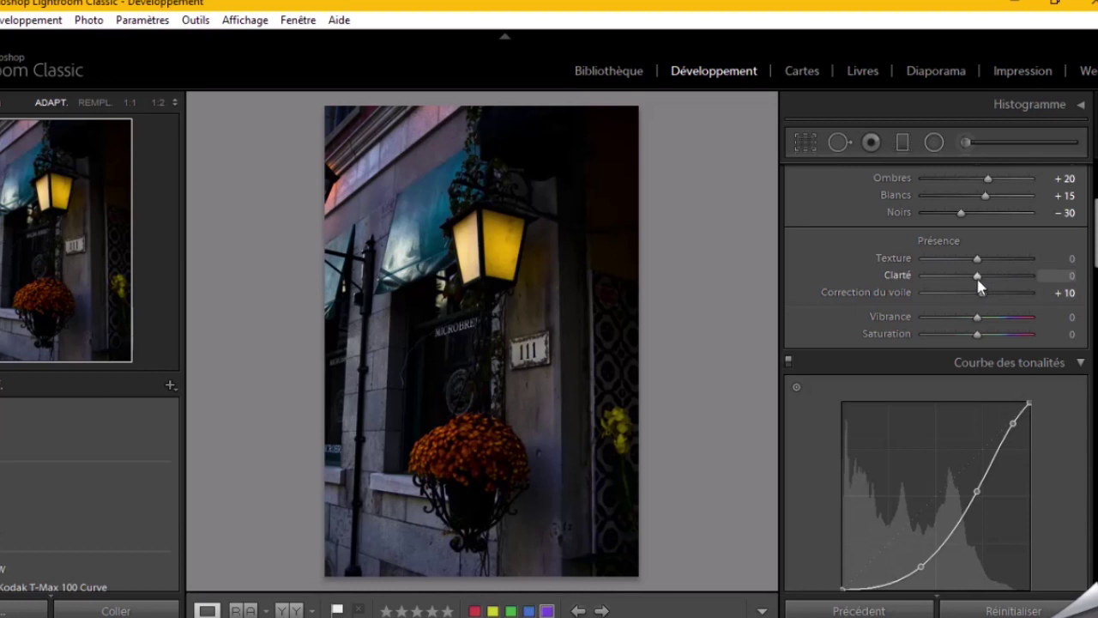
key("Up")
key("Up")
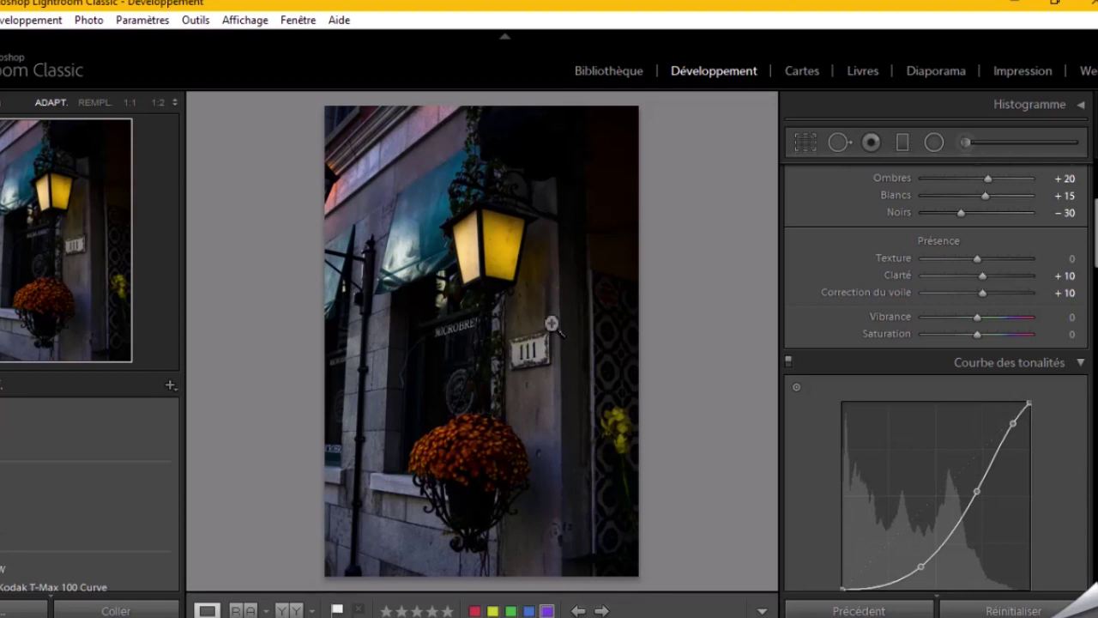
left_click(525, 337)
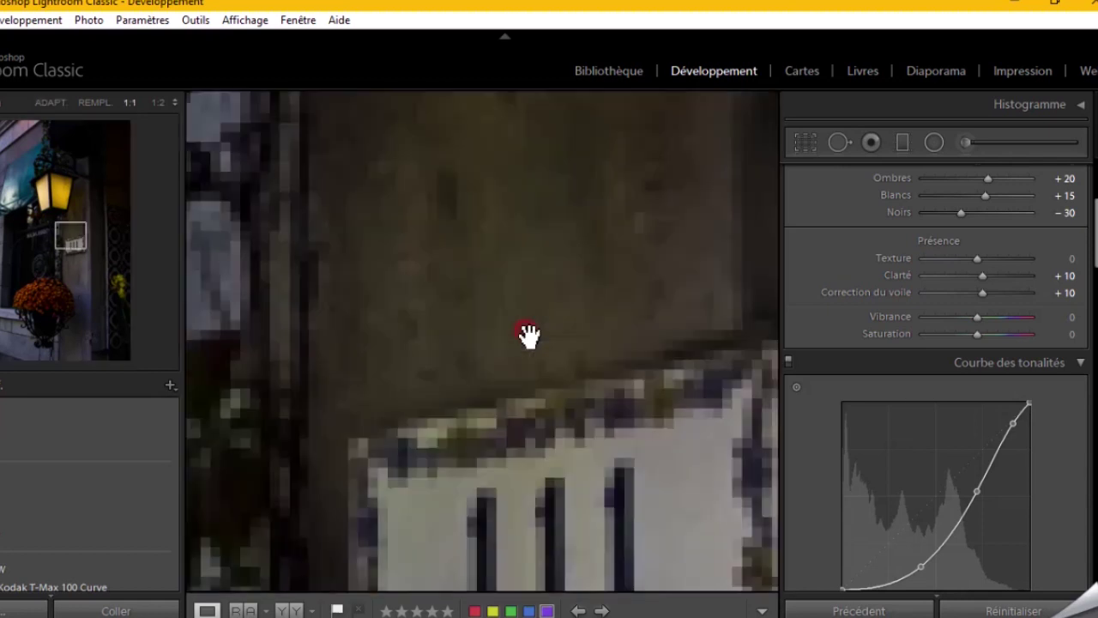
left_click_drag(977, 258, 1002, 257)
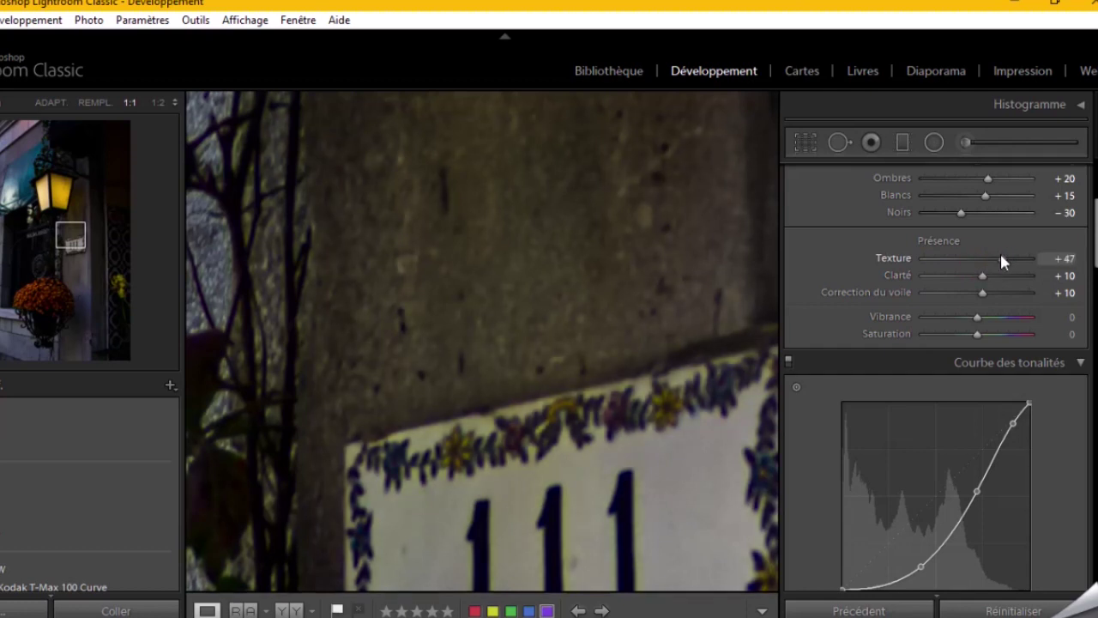
left_click(566, 257)
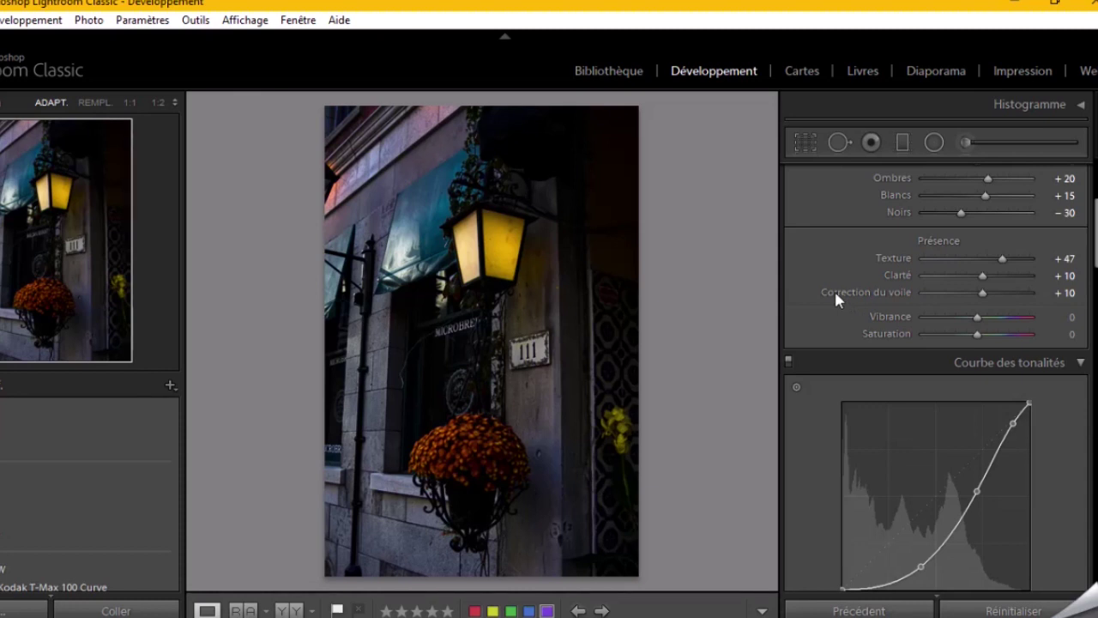
- Set Saturation to −10 and Vibrance to −20 in the Presence section
scroll(828, 287, "down", 3)
scroll(815, 278, "up", 3)
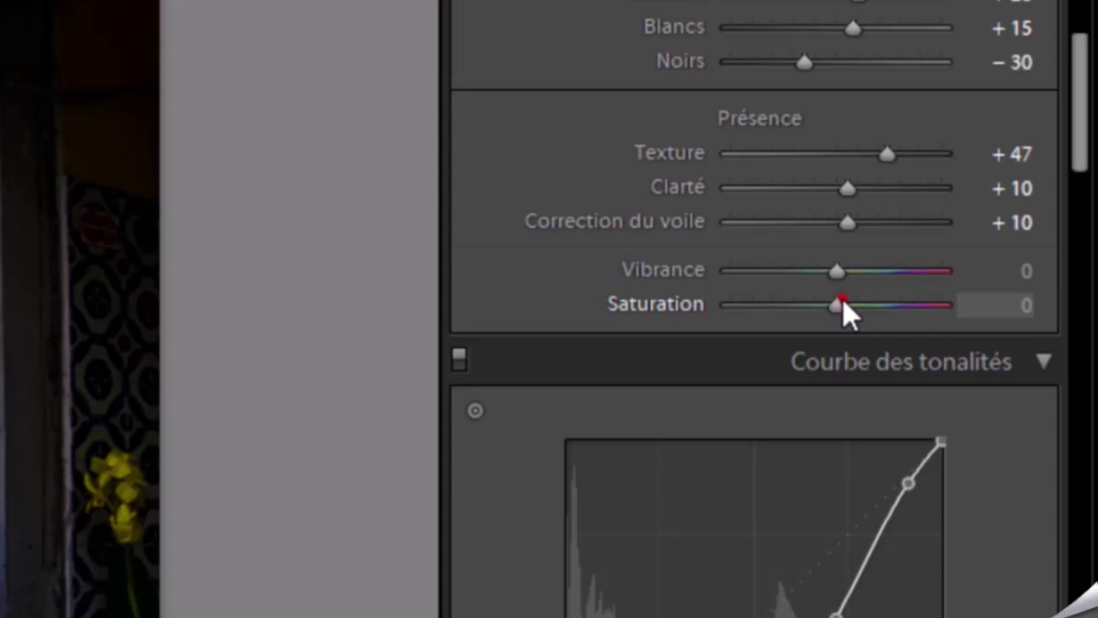
scroll(843, 299, "down", 2)
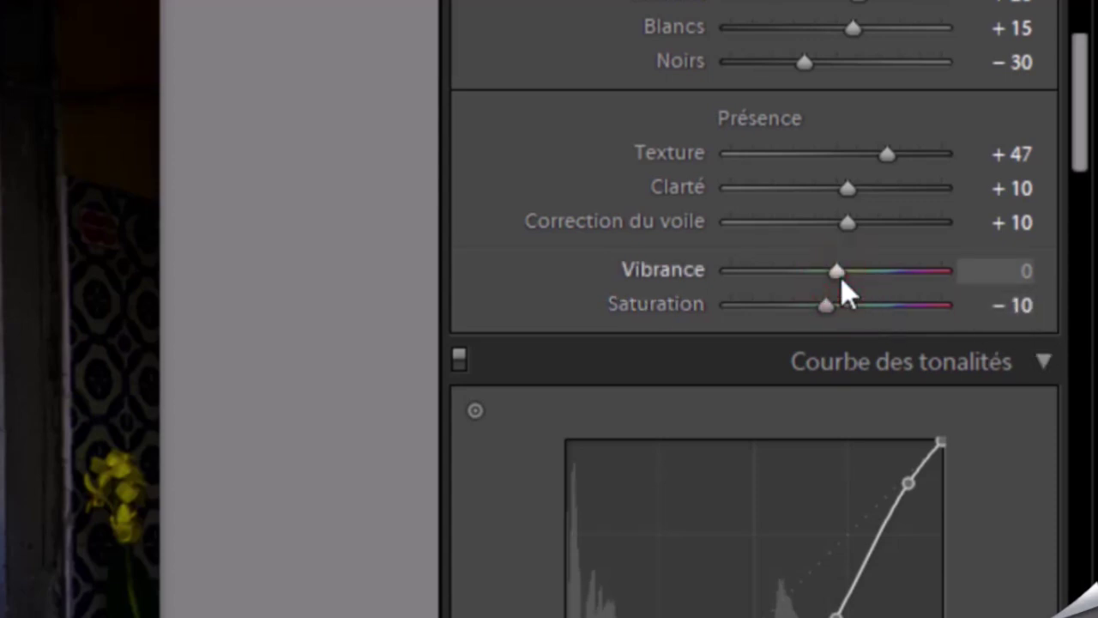
scroll(841, 277, "down", 1)
scroll(840, 278, "down", 3)
scroll(841, 277, "down", 2)
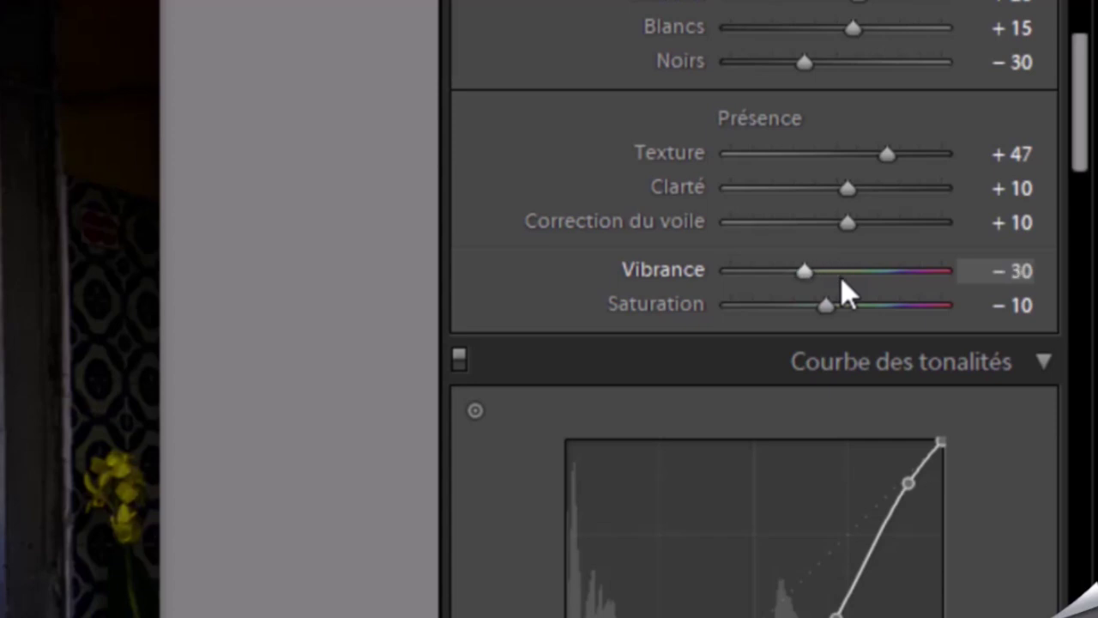
scroll(841, 278, "up", 1)
scroll(841, 277, "up", 1)
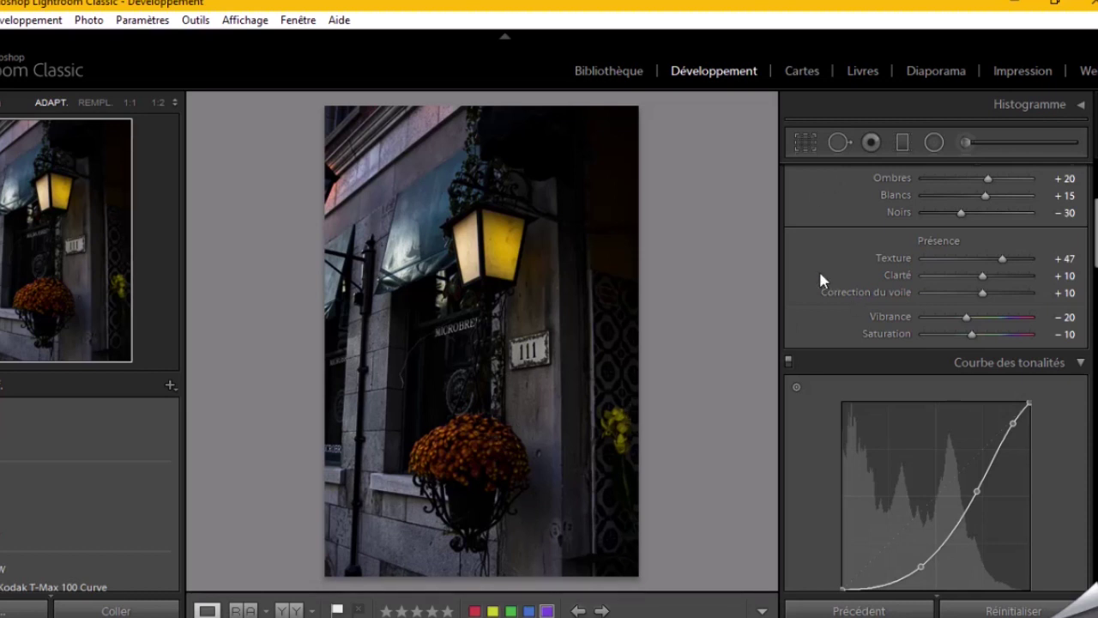
scroll(820, 276, "down", 2)
scroll(820, 276, "down", 2)
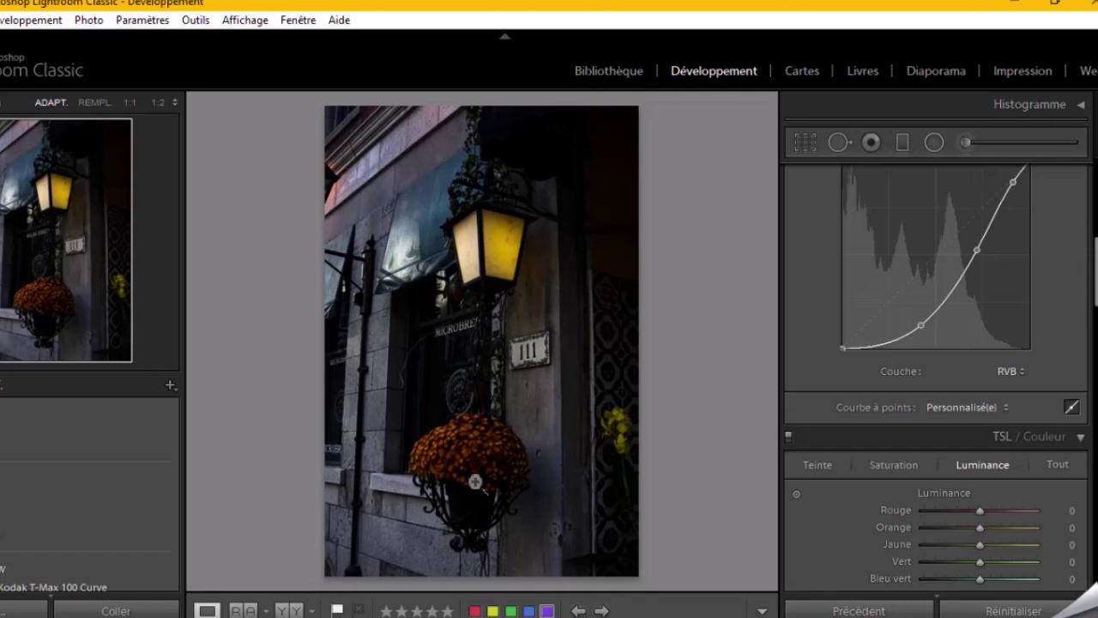
- Zoom in on the hanging flower basket and pan up to show the 111 plaque
left_click(474, 482)
mouse_move(473, 483)
left_mouse_down()
mouse_move(486, 417)
mouse_move(466, 178)
left_mouse_up()
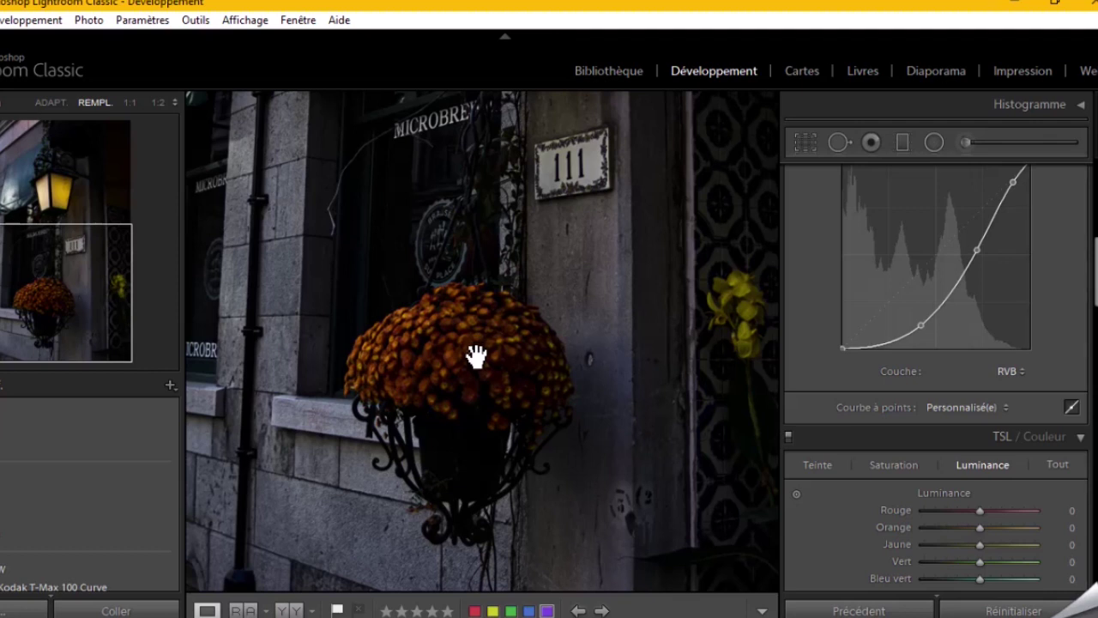
- Paint the flower basket with an Adjustment Brush: Exposure 0.41, Saturation 20, auto-masking off
left_click(961, 143)
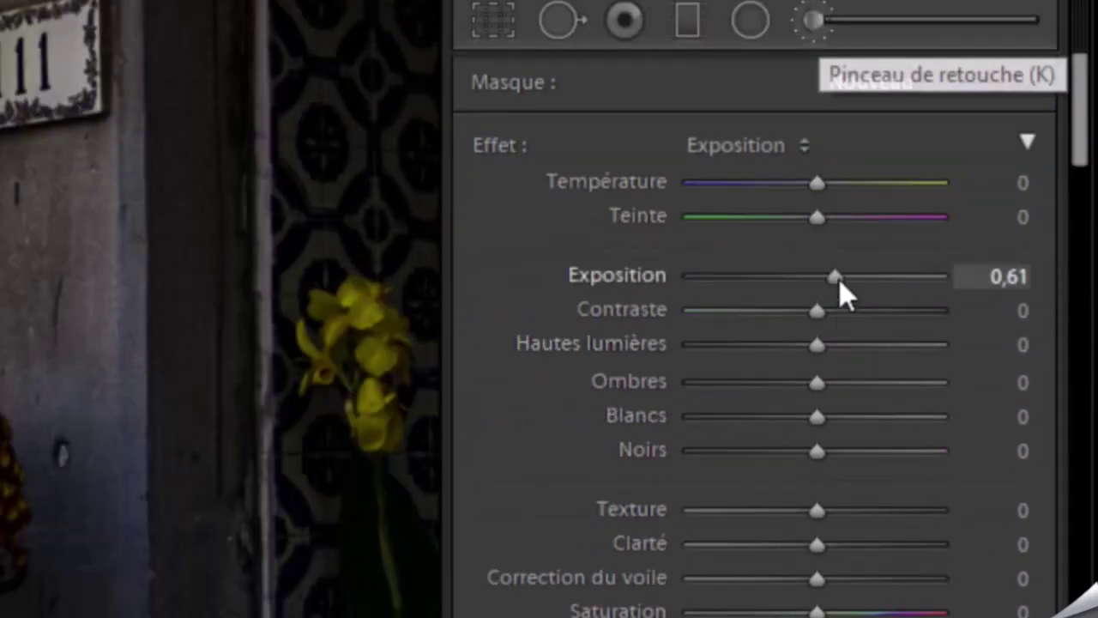
left_click_drag(845, 280, 840, 280)
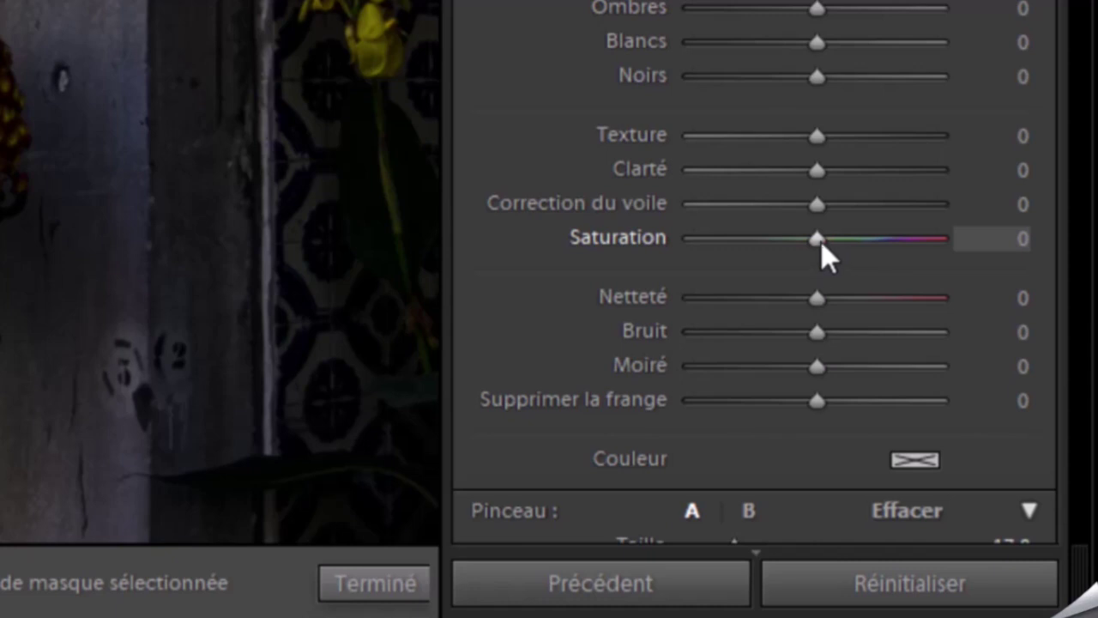
mouse_move(822, 241)
left_mouse_down()
mouse_move(846, 228)
mouse_move(844, 238)
left_mouse_up()
scroll(915, 115, "down", 5)
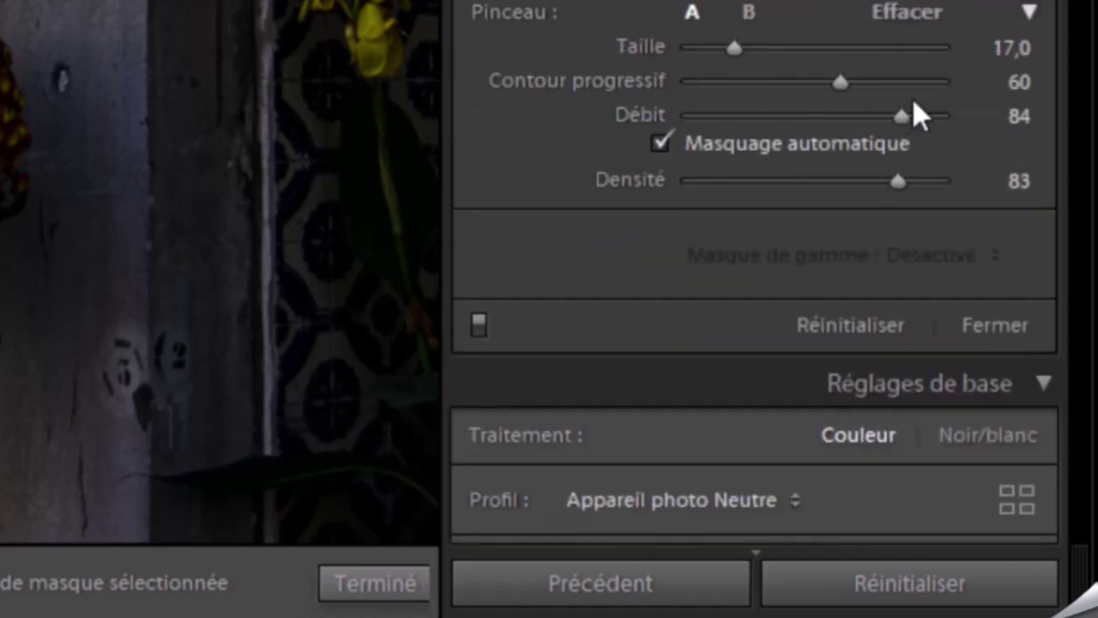
left_click(815, 143)
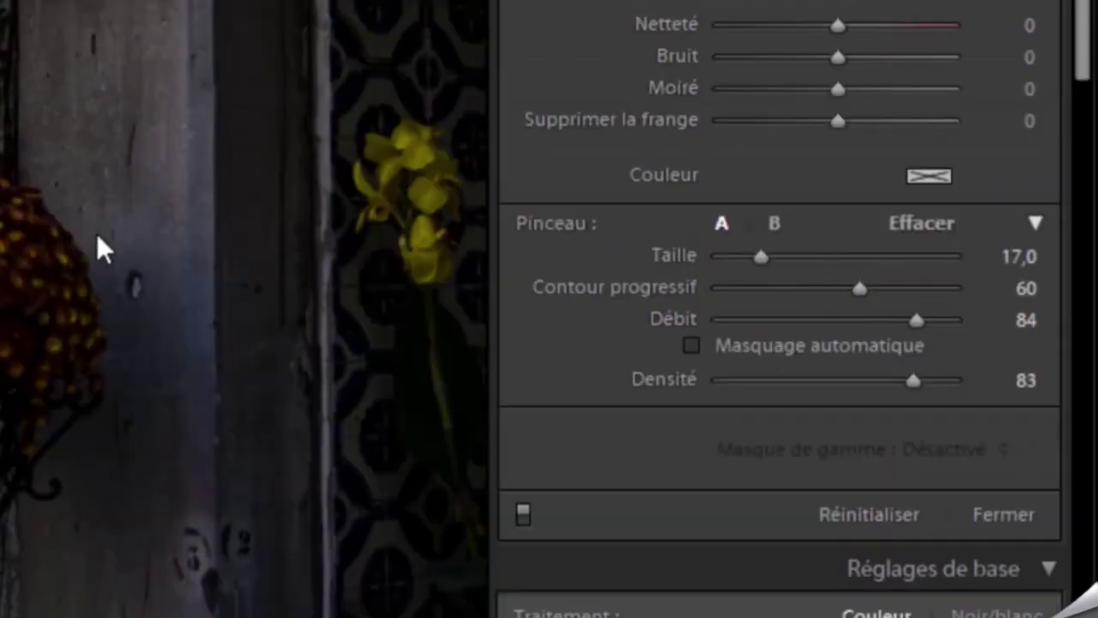
key("h")
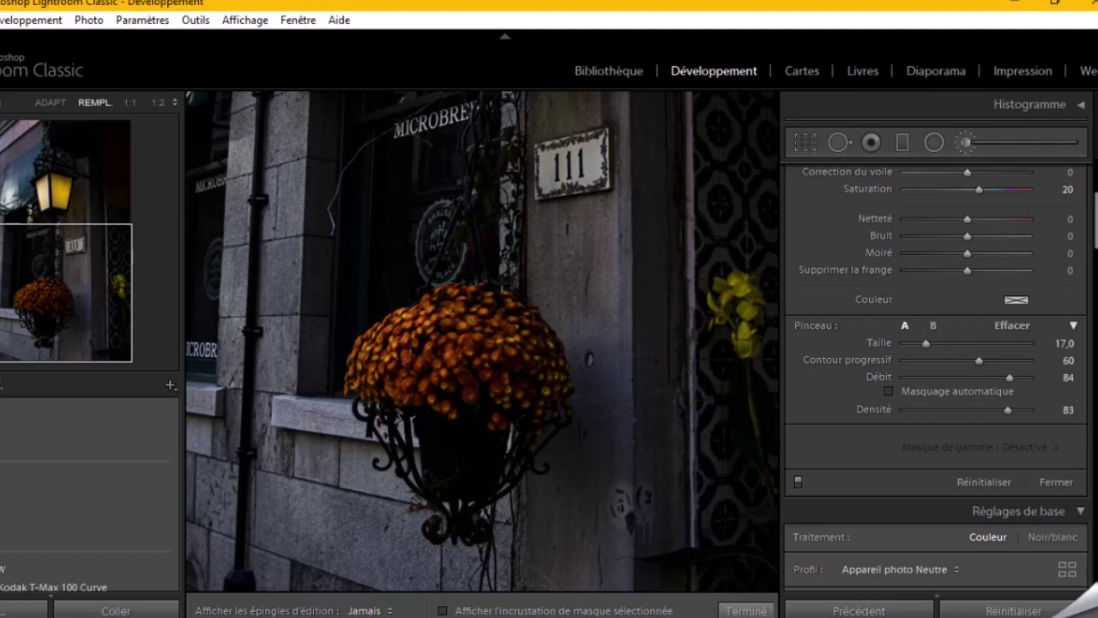
key("h")
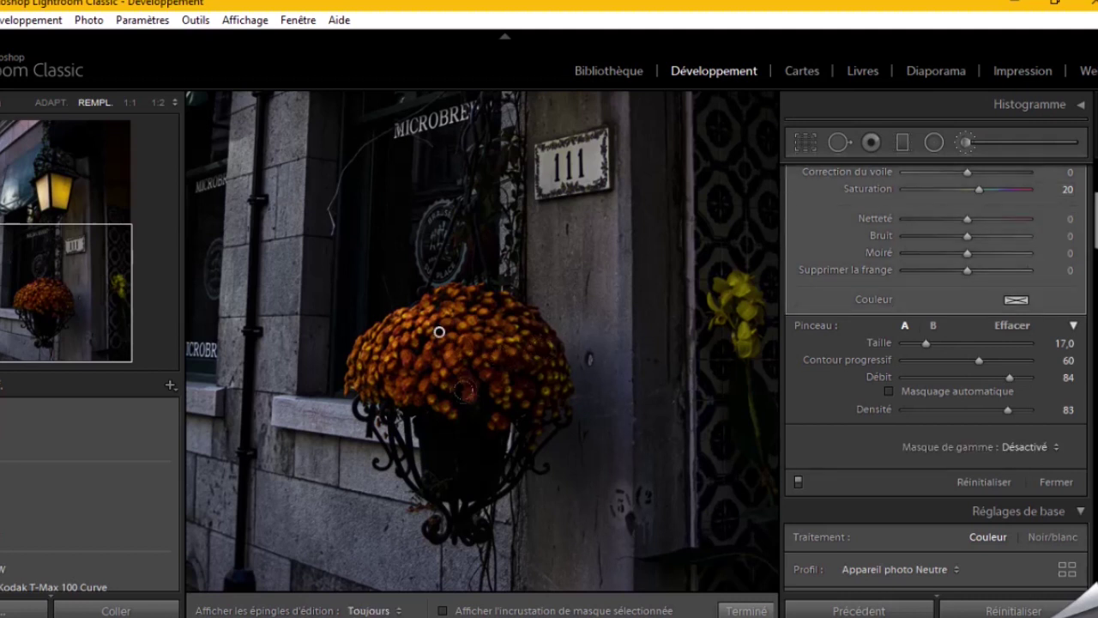
- Raise the flower mask's Exposure to 0.81 and its Shadows to +40
scroll(973, 275, "up", 5)
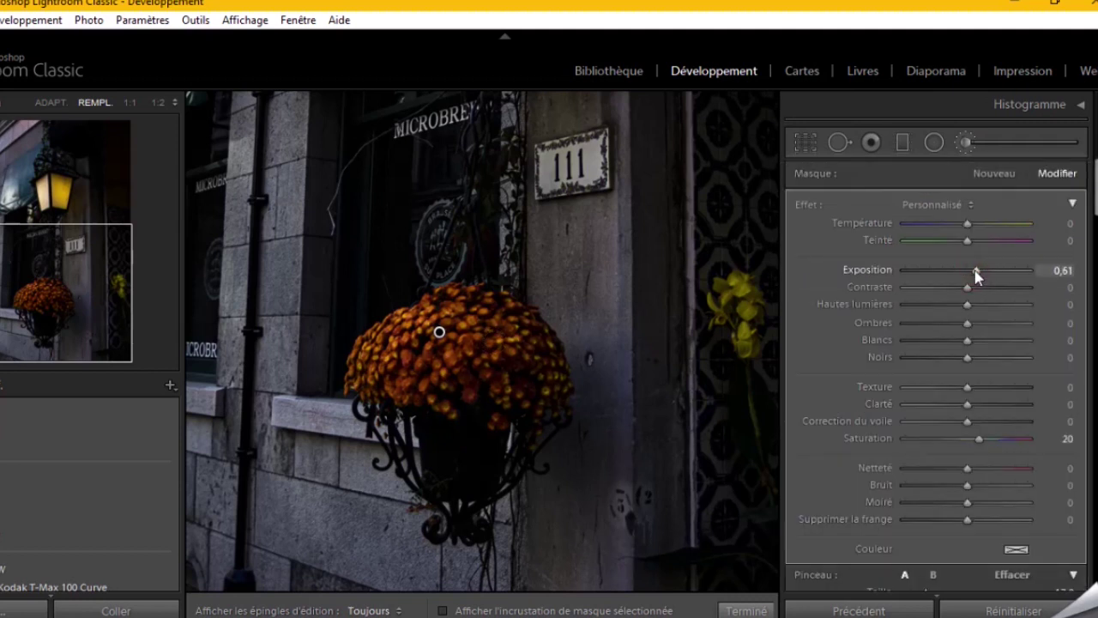
scroll(975, 271, "up", 4)
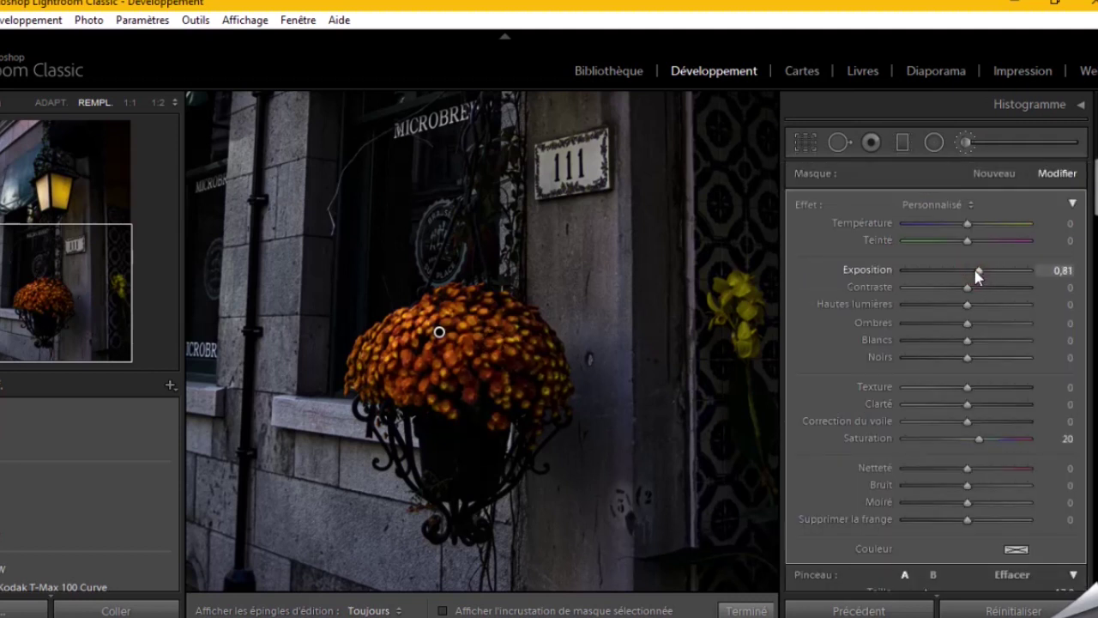
left_click_drag(968, 323, 991, 323)
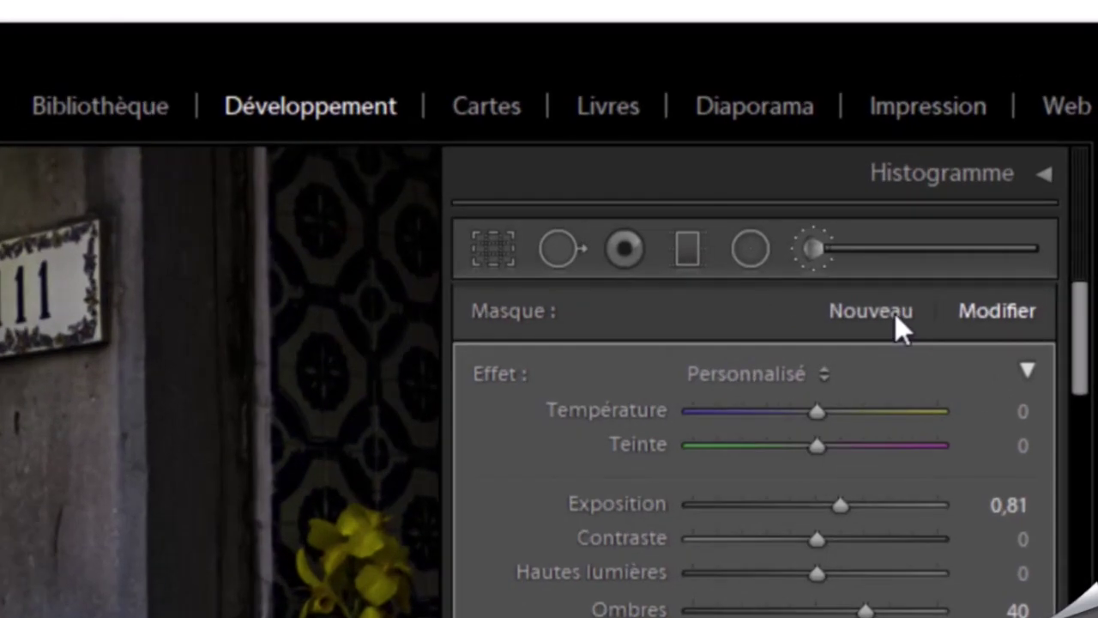
- Start a second brush mask using the Shadows effect preset
left_click(895, 314)
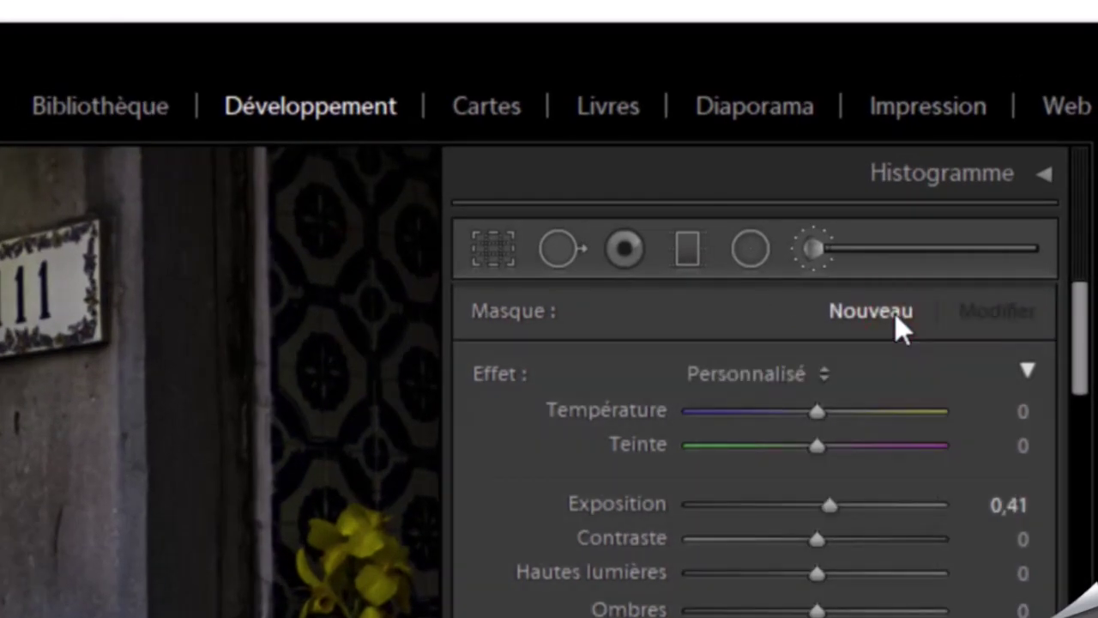
left_click(803, 376)
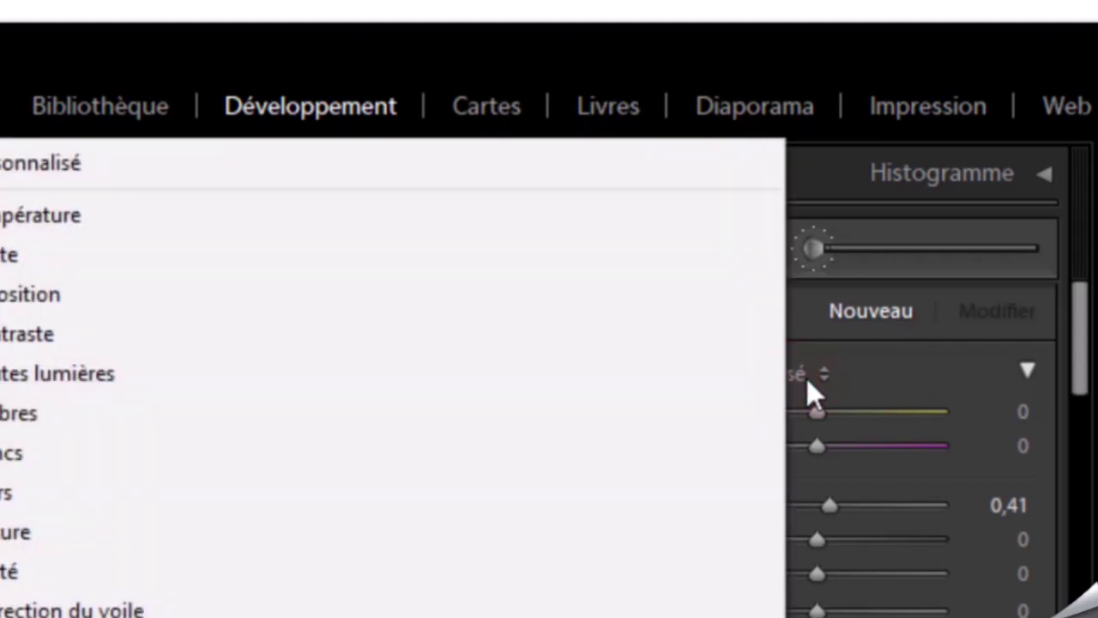
left_click(102, 407)
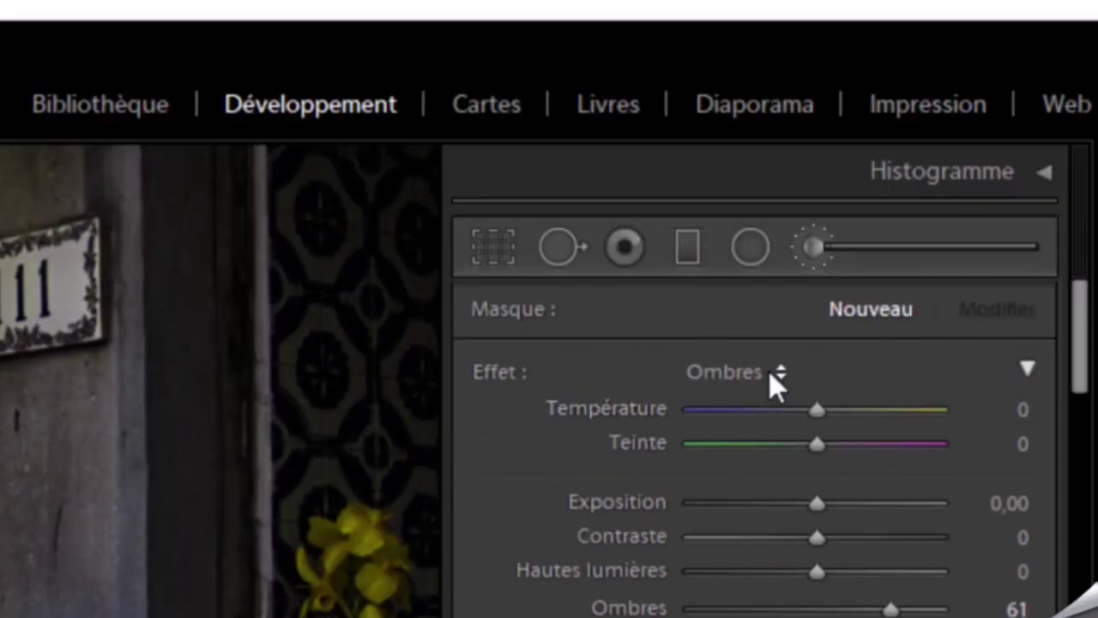
left_click(770, 372)
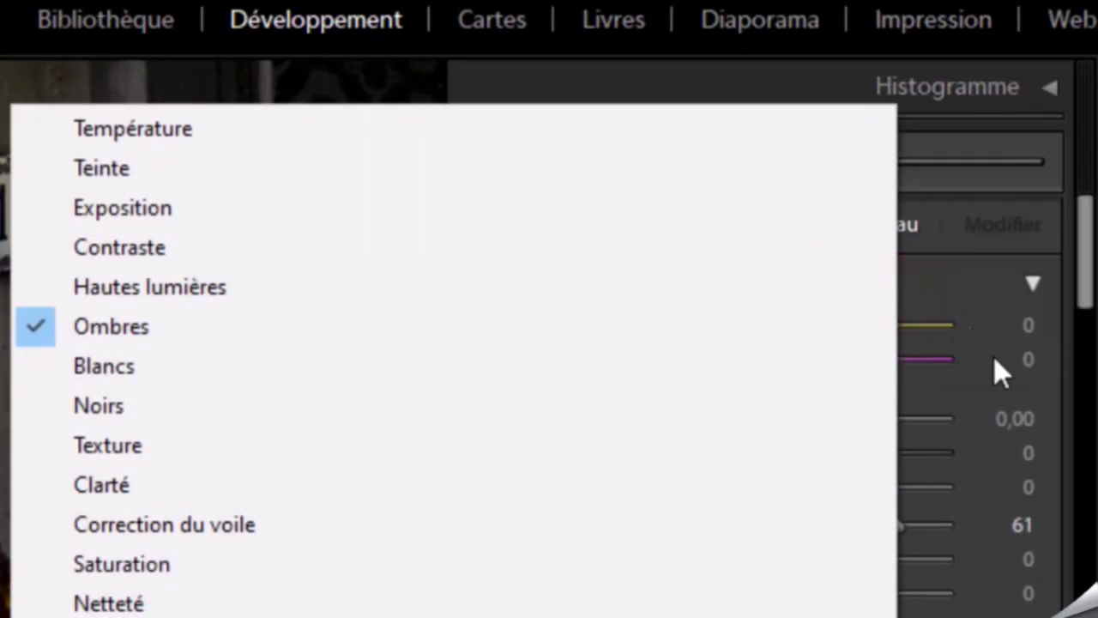
left_click(993, 356)
left_click(1015, 419)
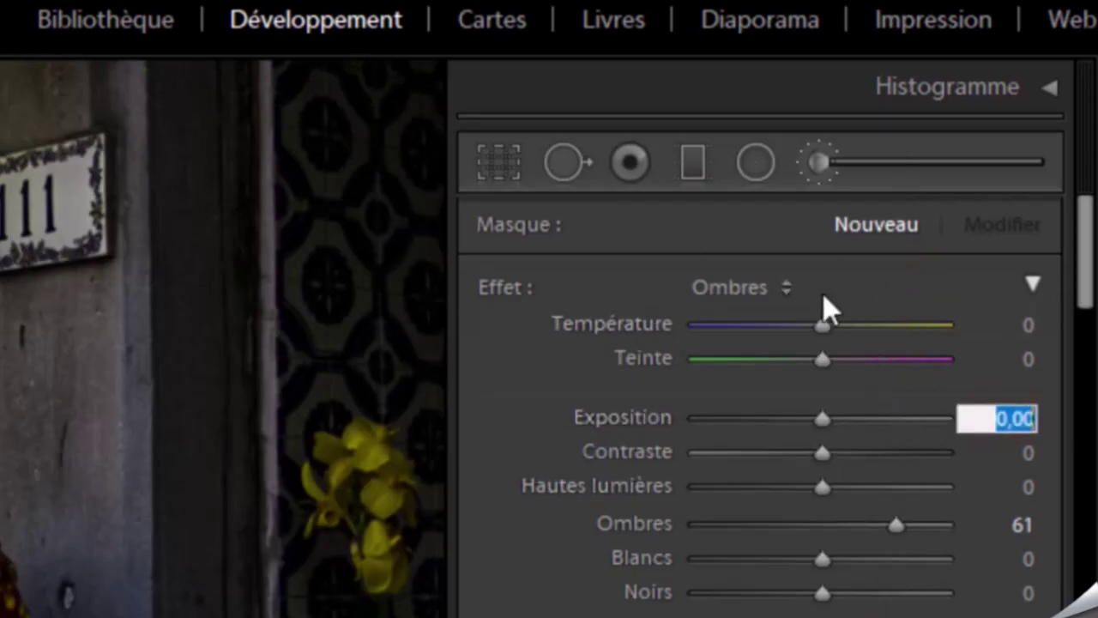
left_click(790, 287)
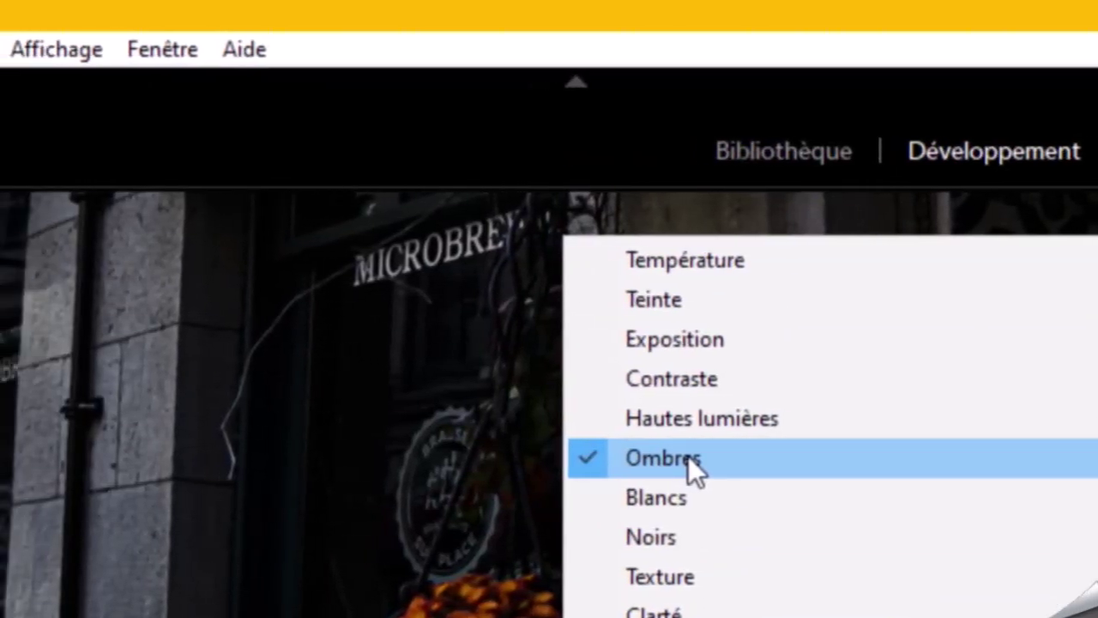
left_click(690, 456)
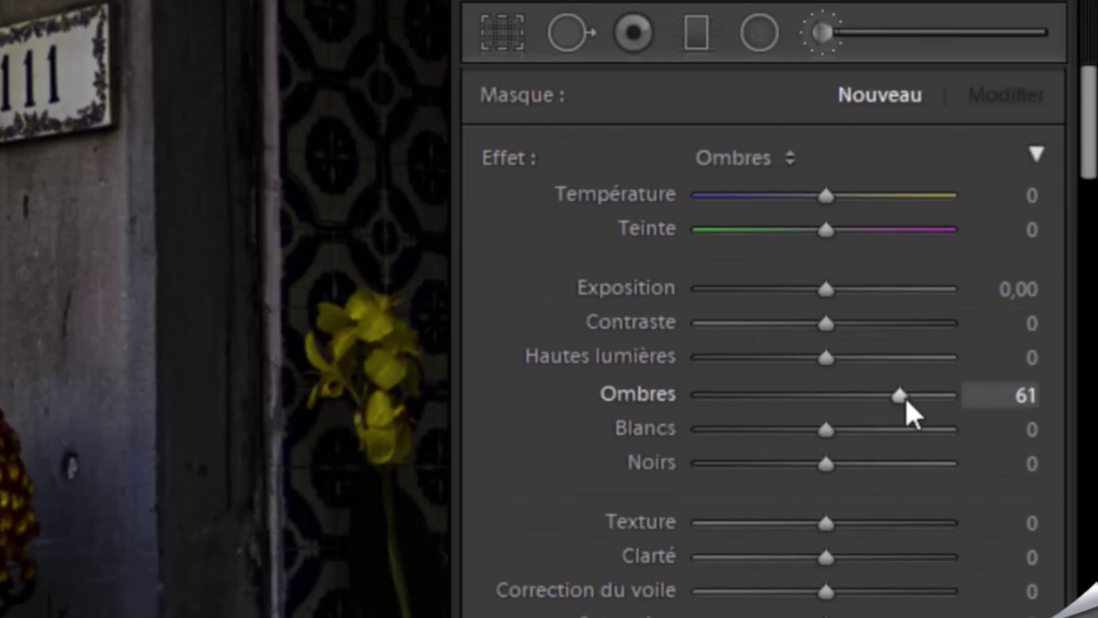
- Give the new pot brush Shadows +61 and Exposure 0.20, then finish brushing
left_click_drag(906, 399, 896, 403)
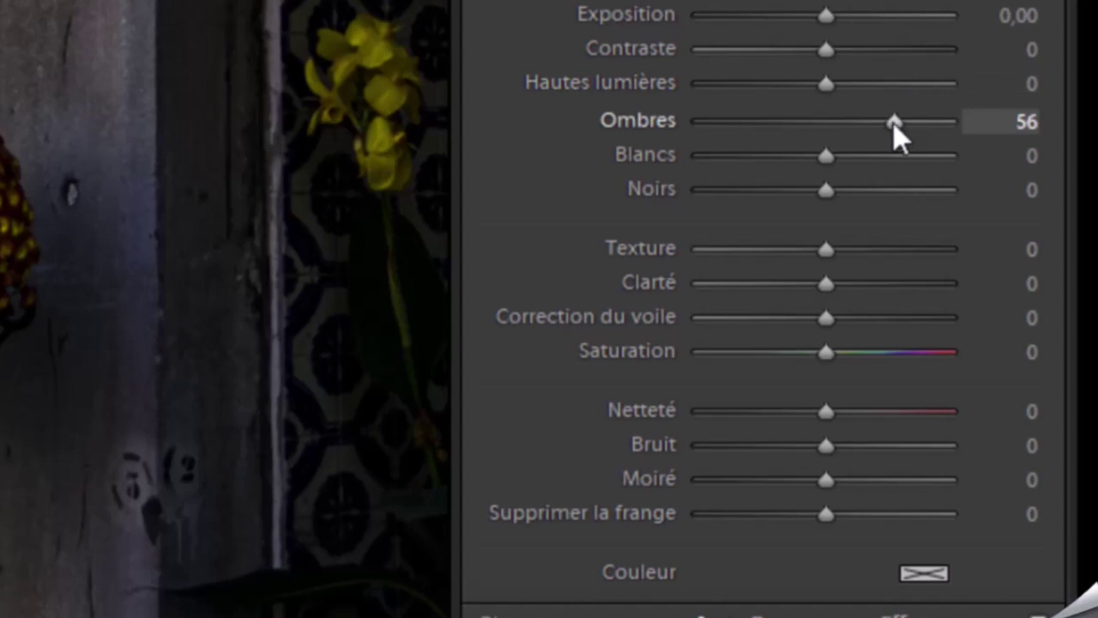
left_click_drag(893, 122, 892, 124)
left_click_drag(893, 123, 898, 119)
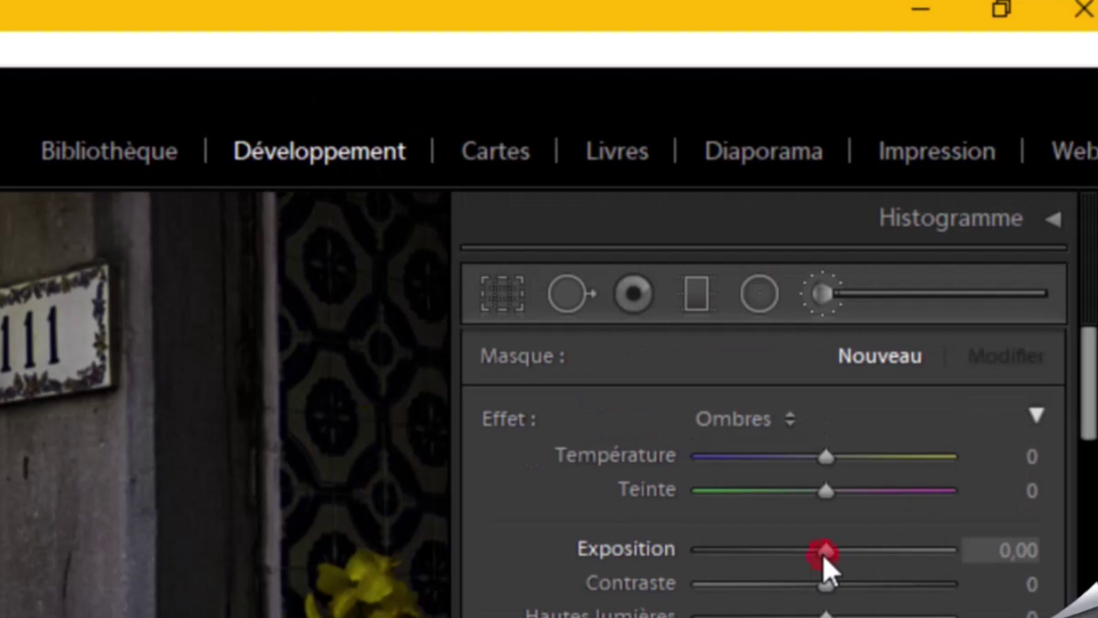
left_click_drag(823, 554, 829, 554)
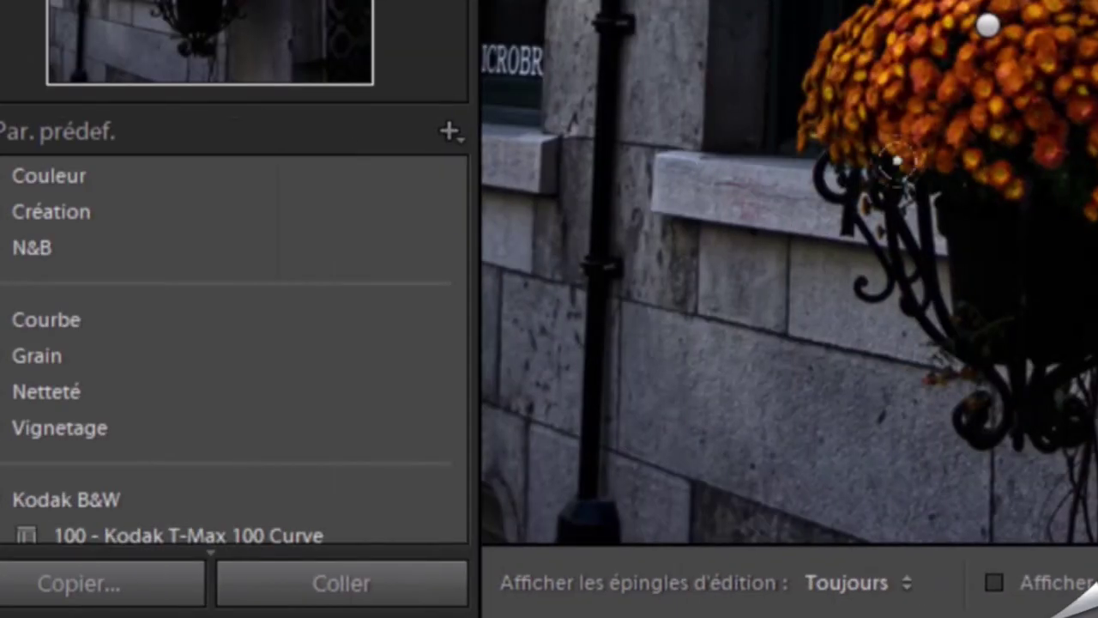
left_click(846, 583)
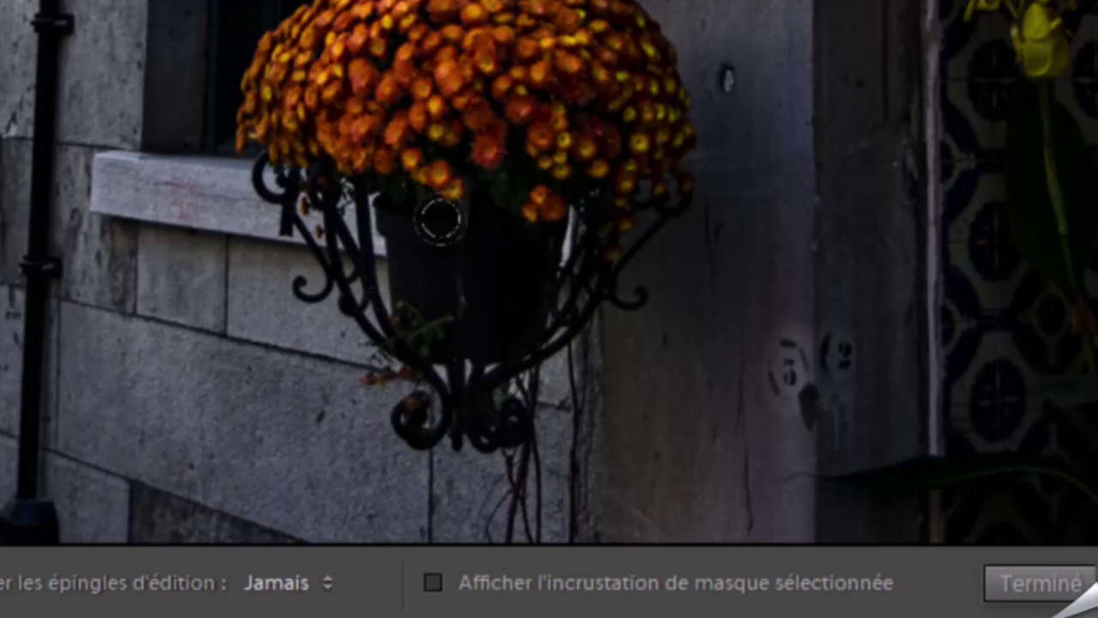
key("h")
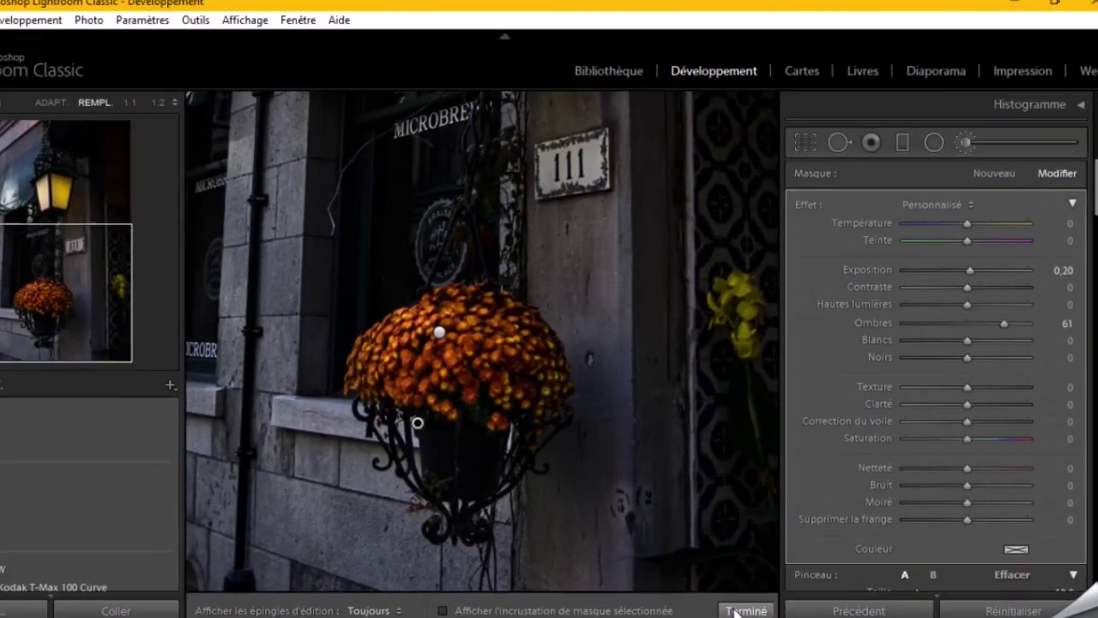
left_click(1014, 576)
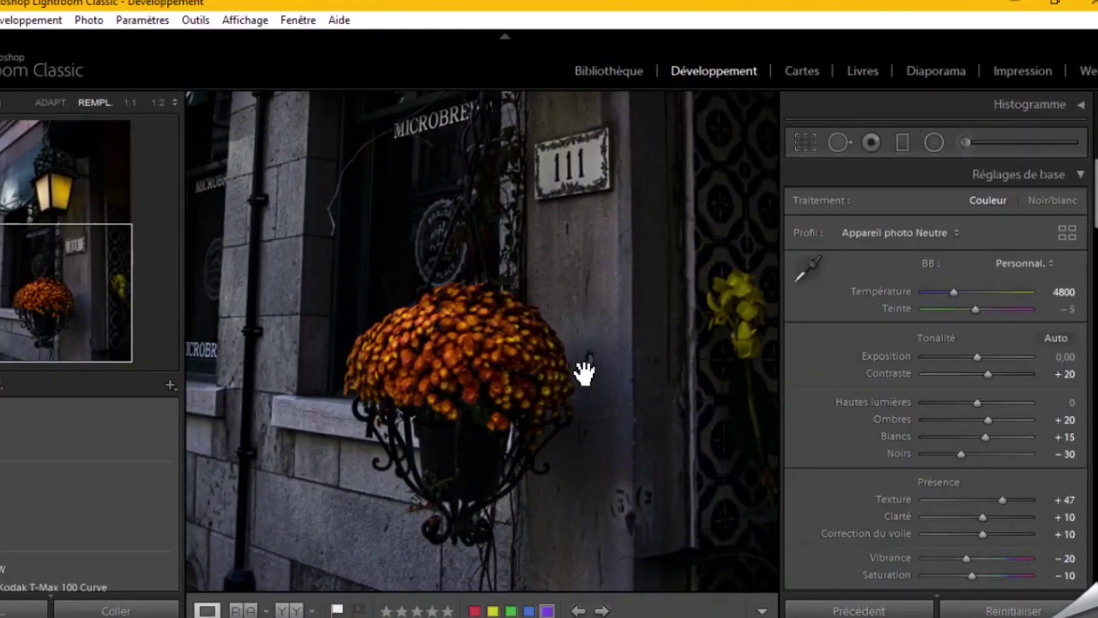
- Inspect the flower basket at 1:1 and 1:2, then fit the whole photo in view
left_click(583, 374)
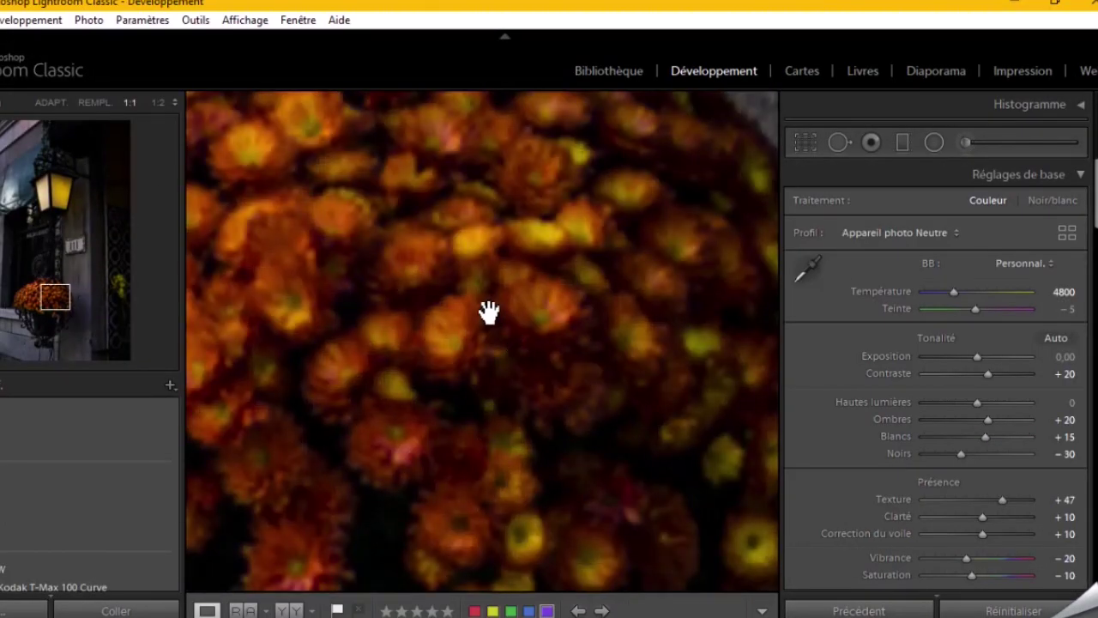
key("ctrl+minus")
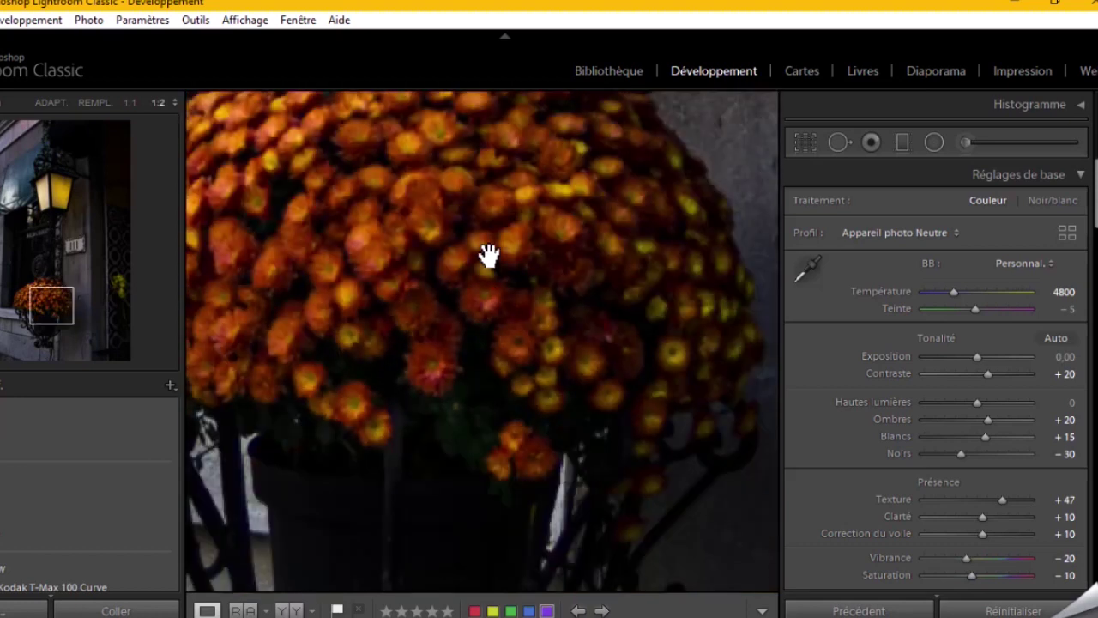
left_click(49, 102)
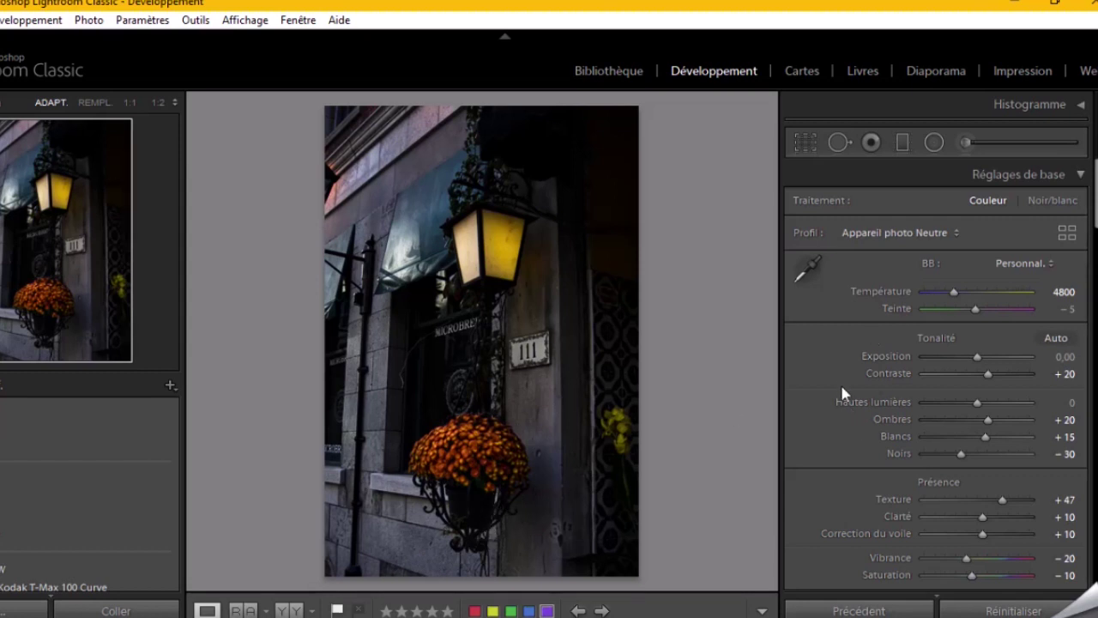
- Scroll the right panel down to the Virage partiel (split toning) settings
scroll(836, 384, "down", 3)
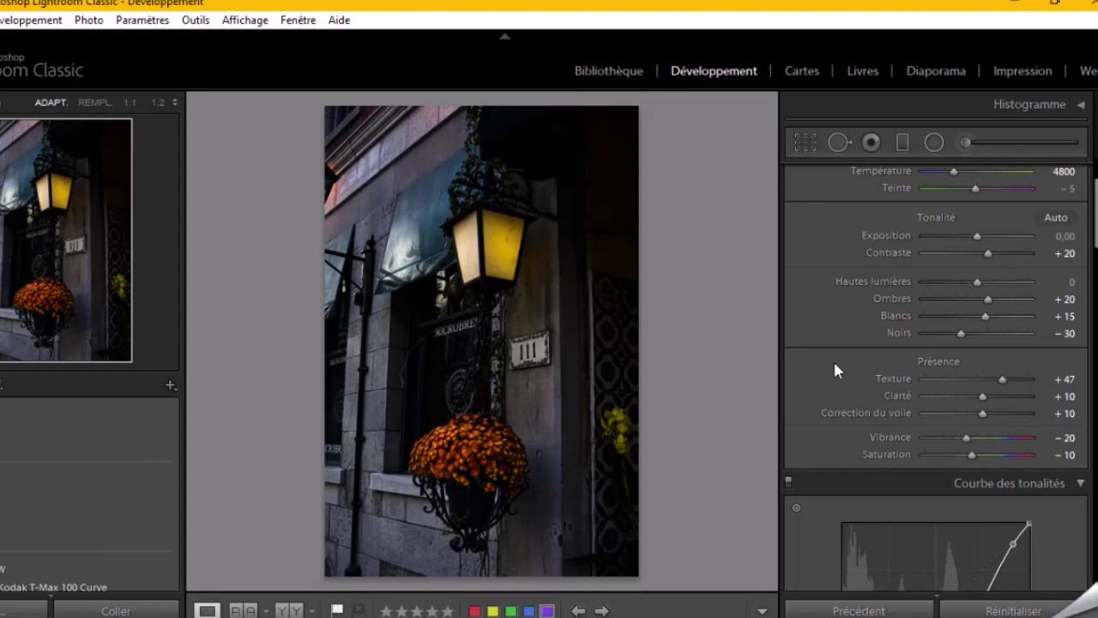
scroll(834, 358, "down", 5)
scroll(833, 358, "down", 5)
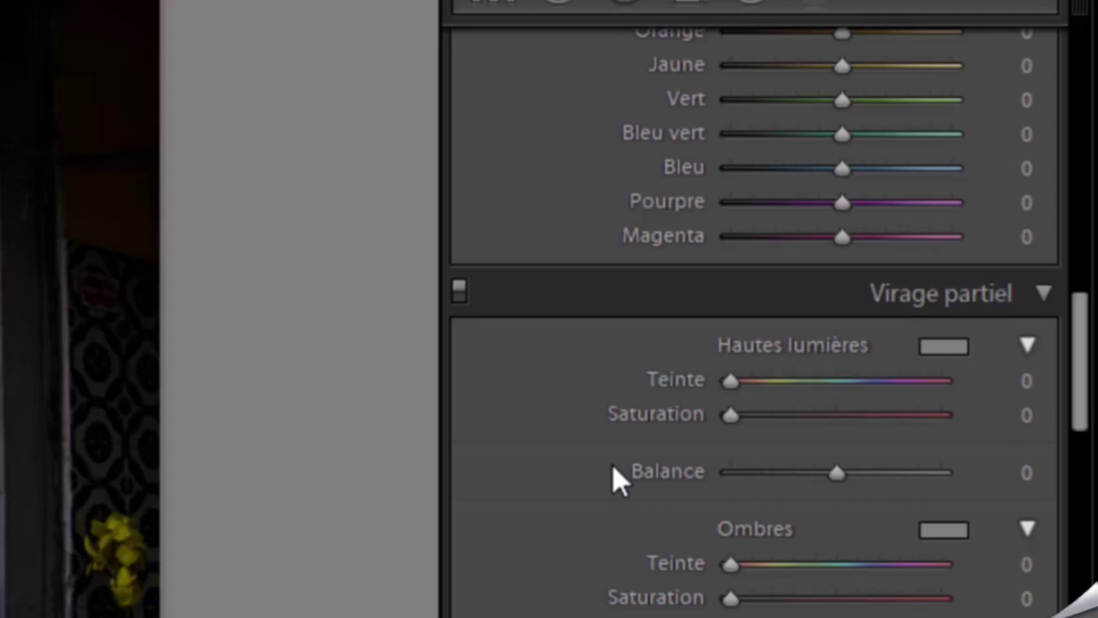
- Tint the shadows a muted blue at hue 231, saturation 13
left_click(949, 529)
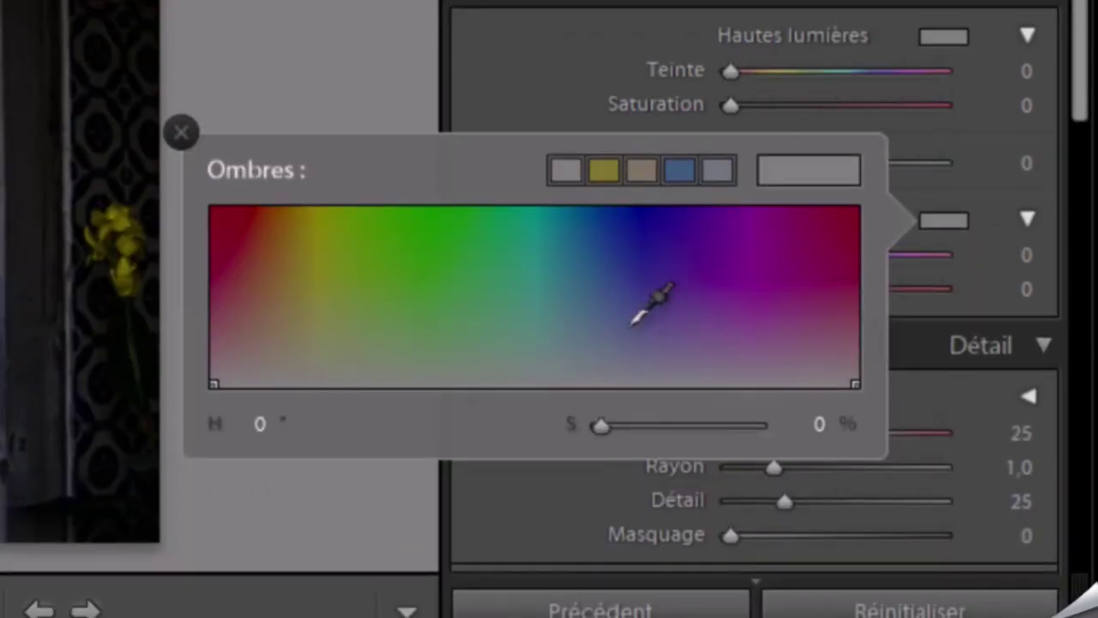
left_click(626, 337)
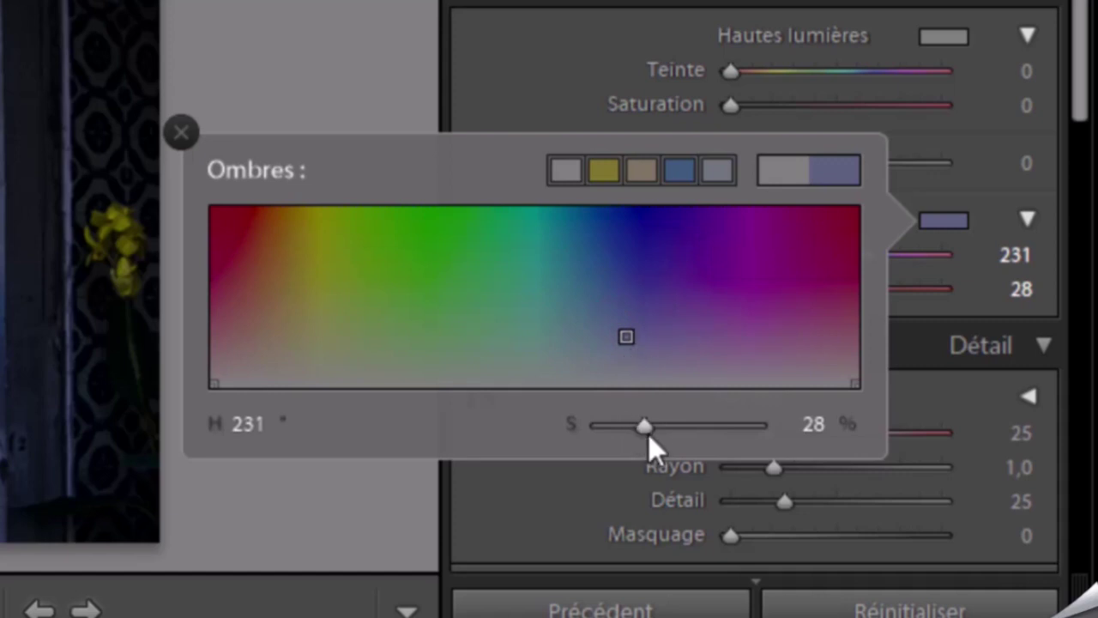
left_click_drag(643, 429, 620, 451)
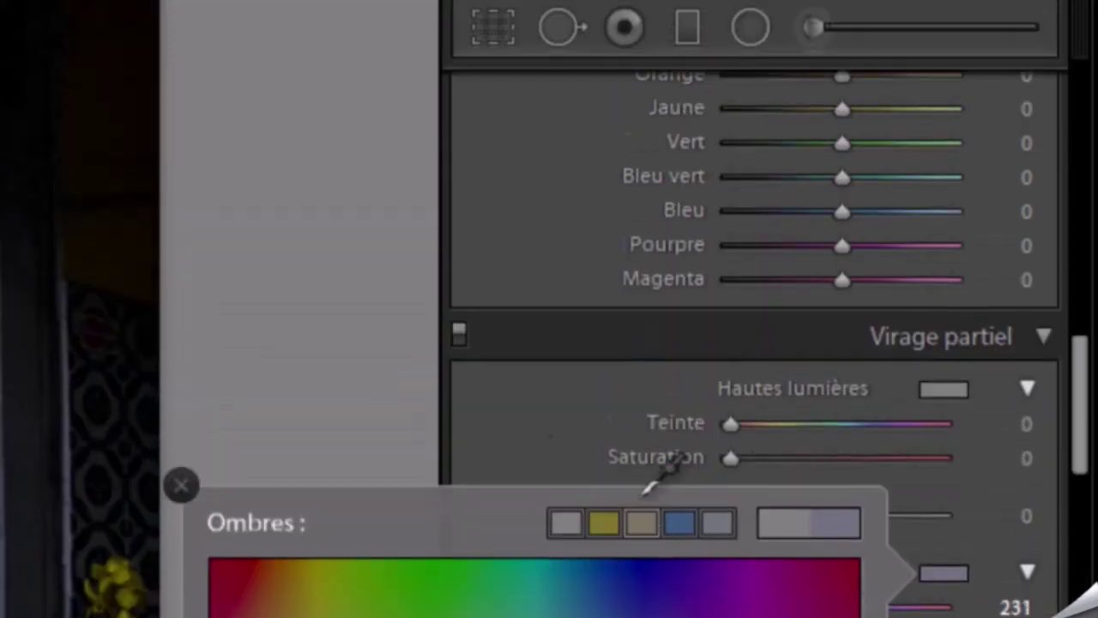
left_click(538, 431)
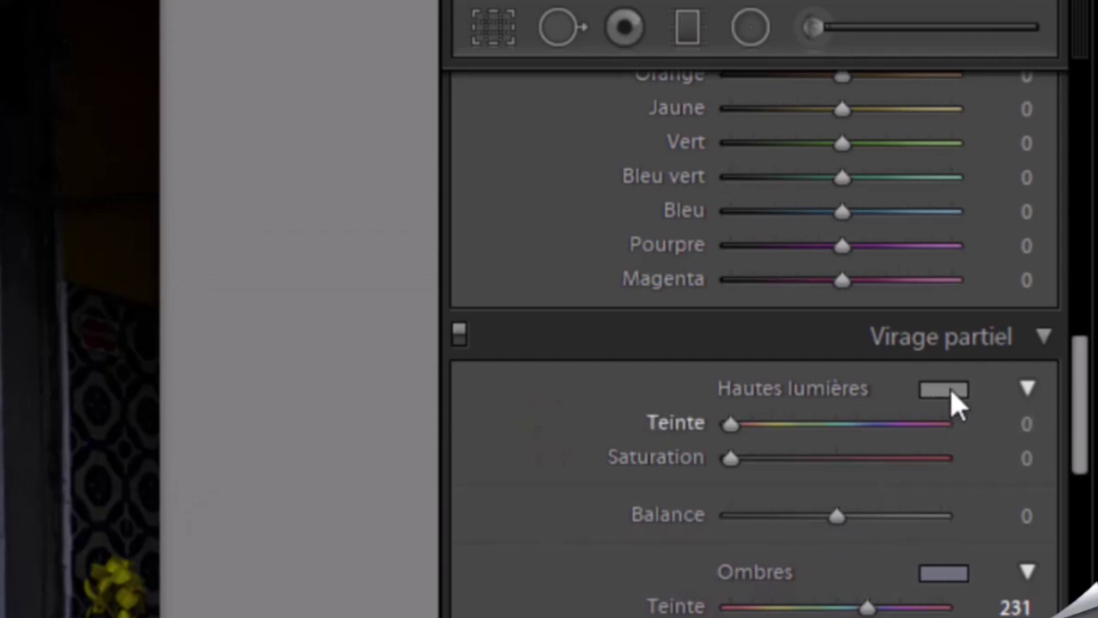
- Tint the highlights a faint yellow-green at hue 75, saturation 16
left_click(951, 390)
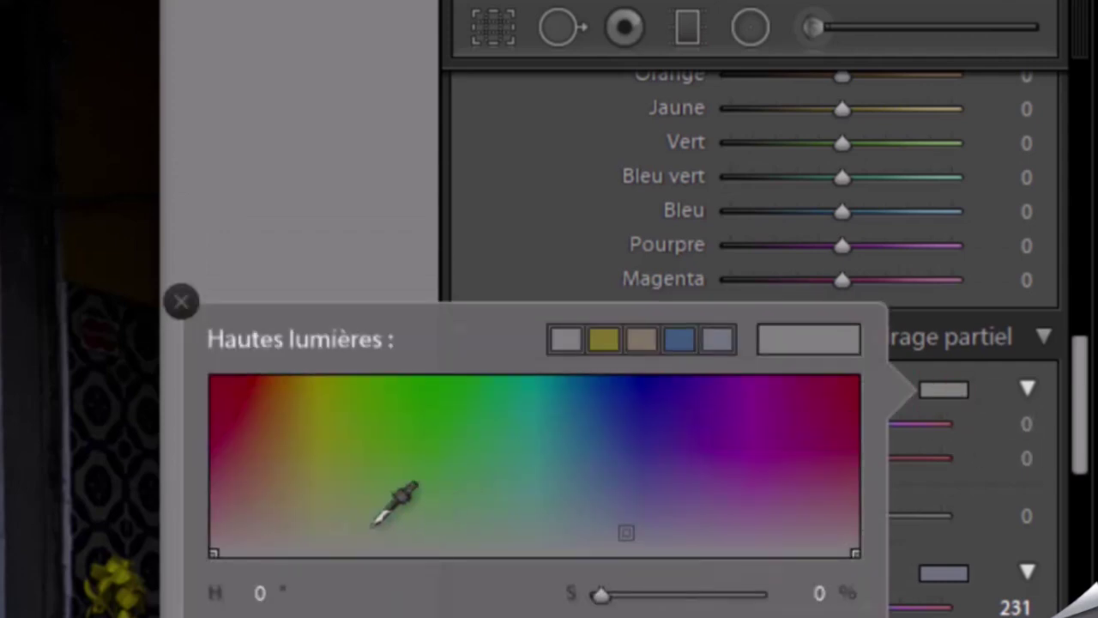
left_click(347, 523)
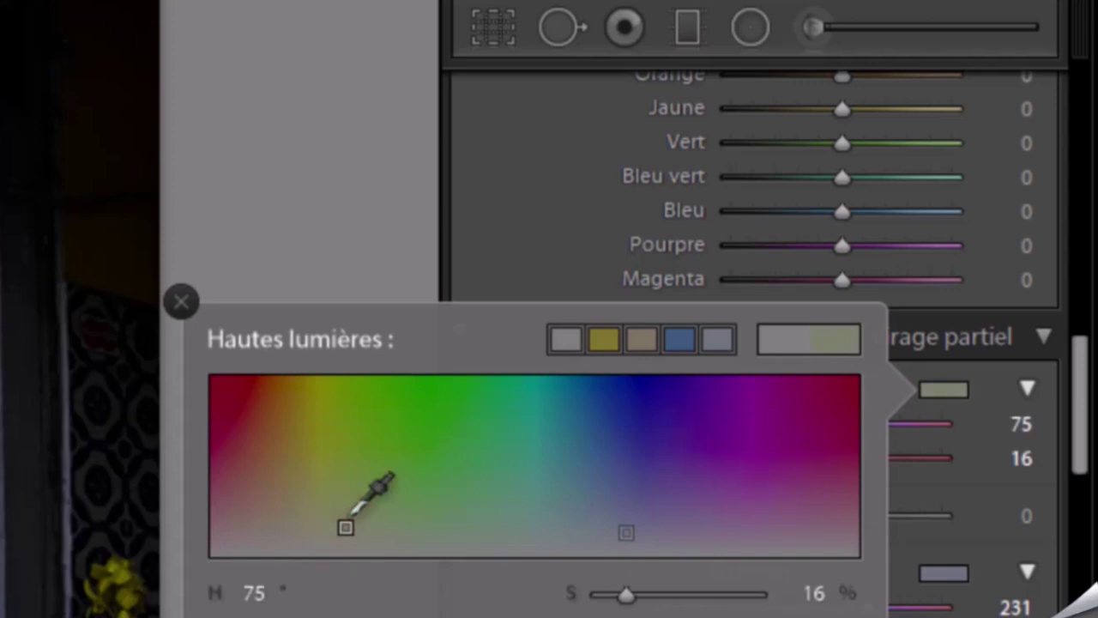
left_click(540, 244)
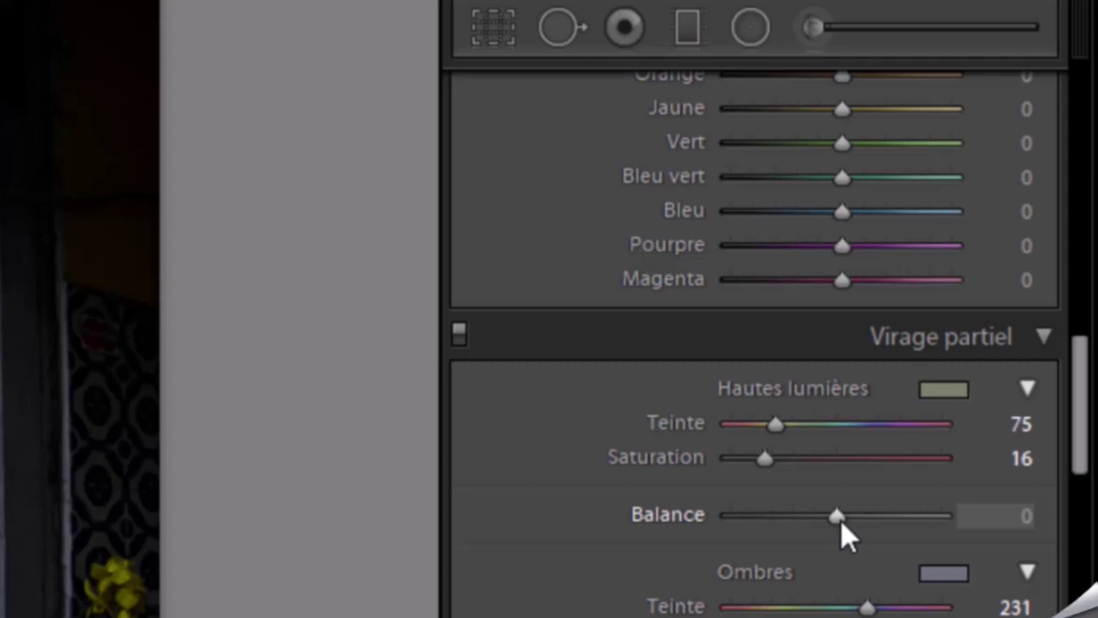
- Adjust the split-toning Balance back and forth, settling at −64 toward the shadows
mouse_move(841, 521)
left_mouse_down()
mouse_move(870, 506)
mouse_move(805, 578)
left_mouse_up()
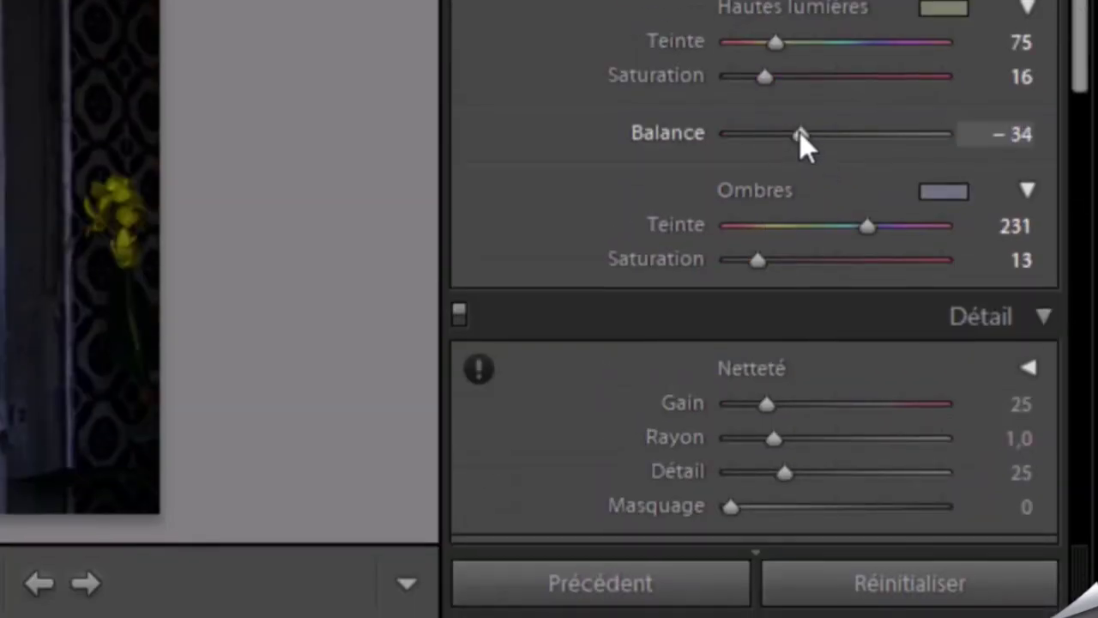
left_click_drag(800, 134, 894, 134)
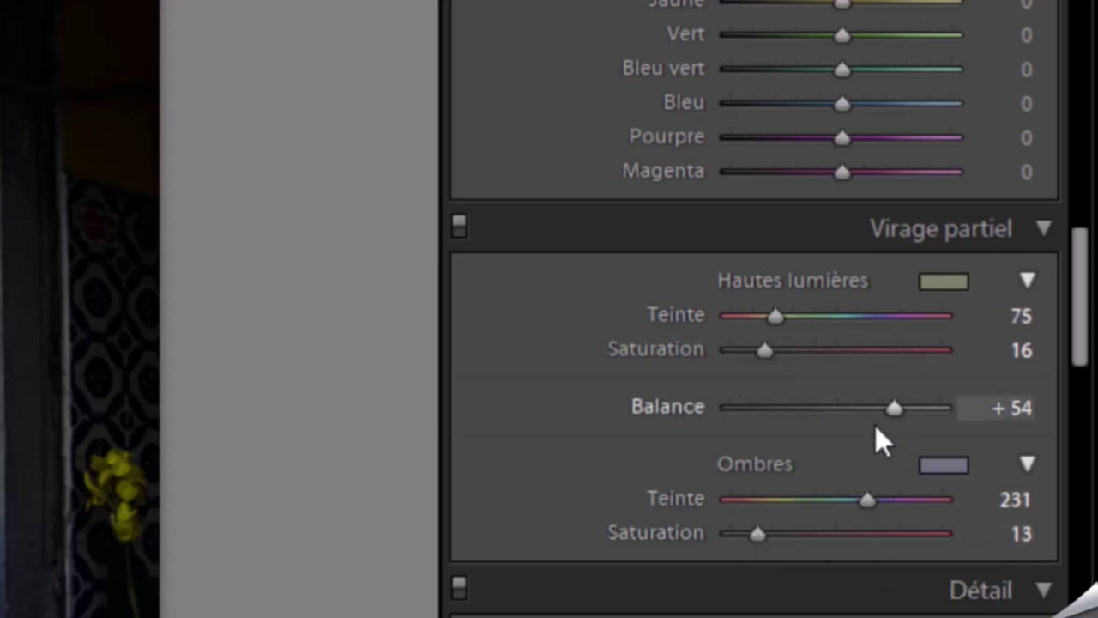
mouse_move(895, 409)
left_mouse_down()
mouse_move(800, 432)
mouse_move(770, 455)
left_mouse_up()
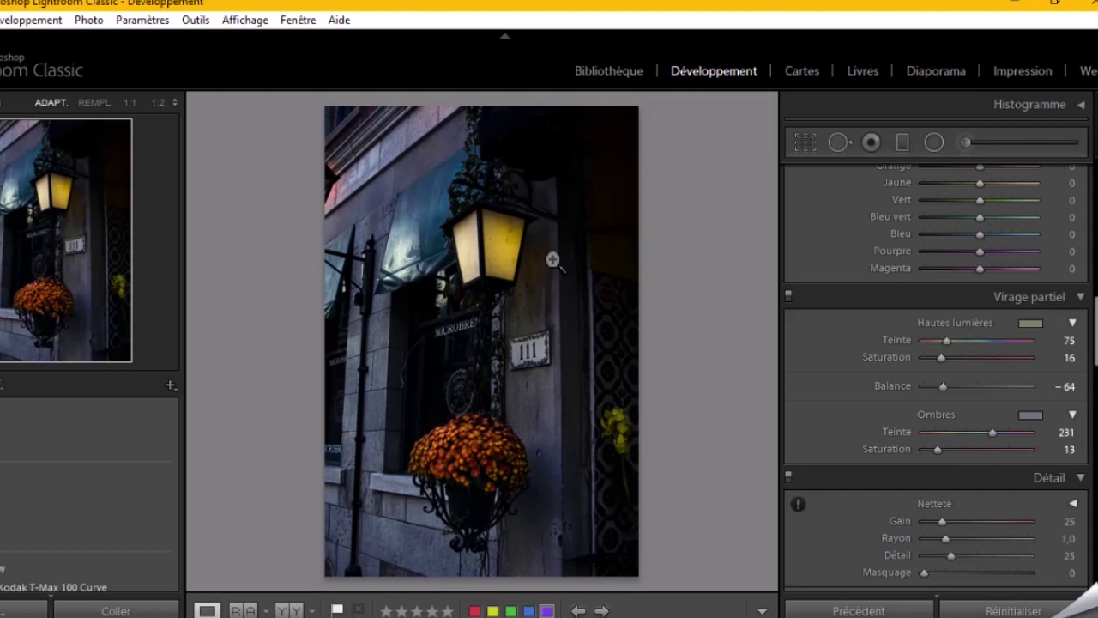
- Zoom to 1:4 and pan from the flower pot up to the lantern
left_click(553, 259)
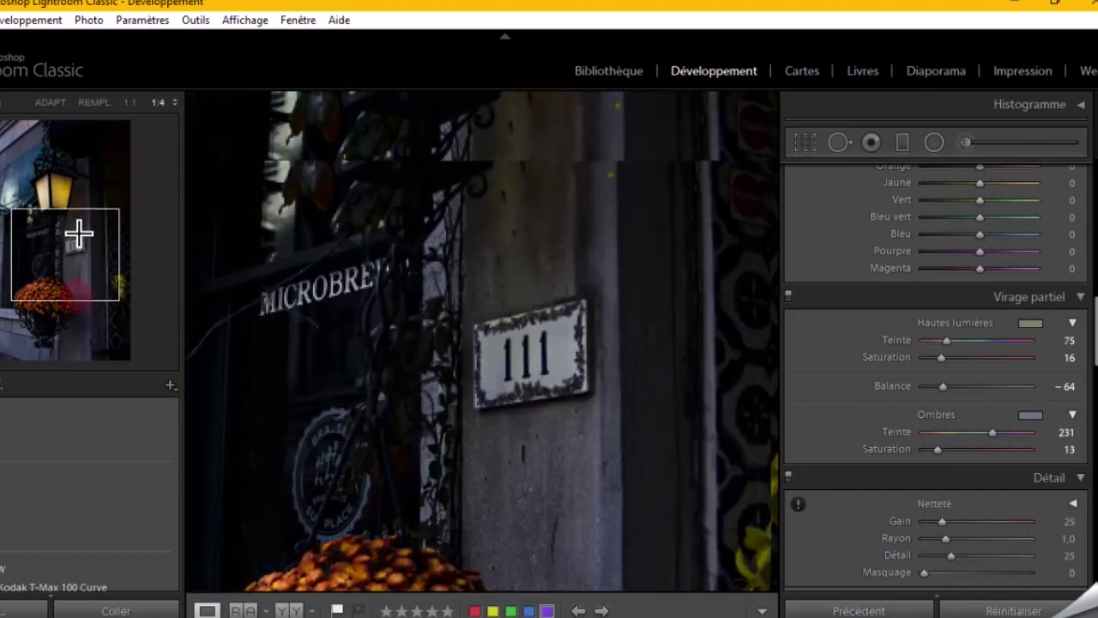
left_click_drag(83, 304, 79, 201)
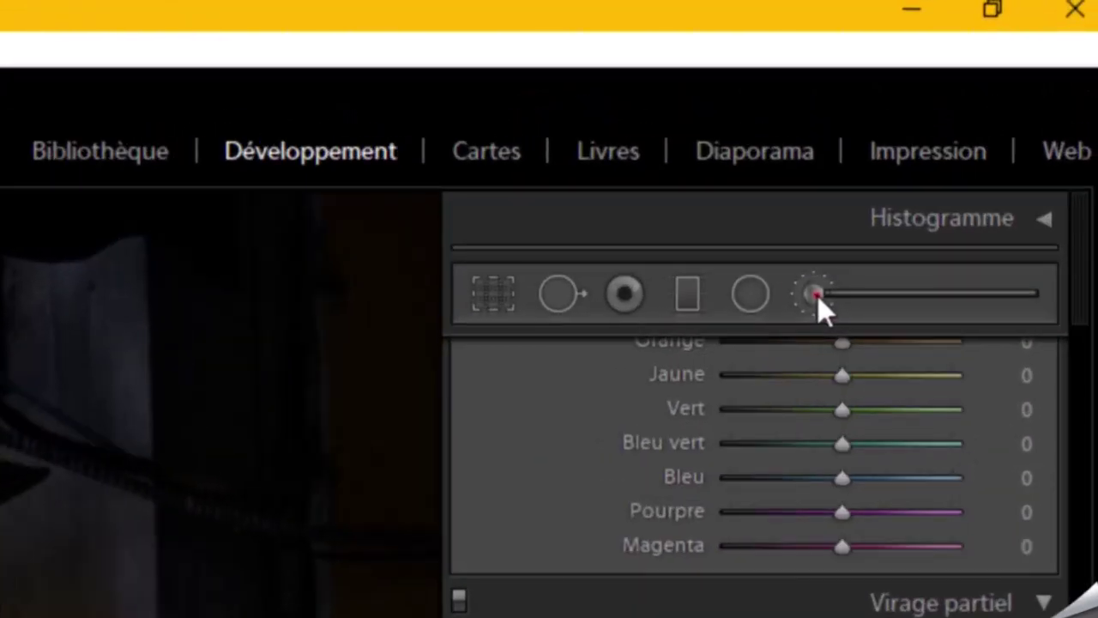
- Set up a new brush with the Exposition preset, saturation 26, and a slightly larger size
left_click(955, 156)
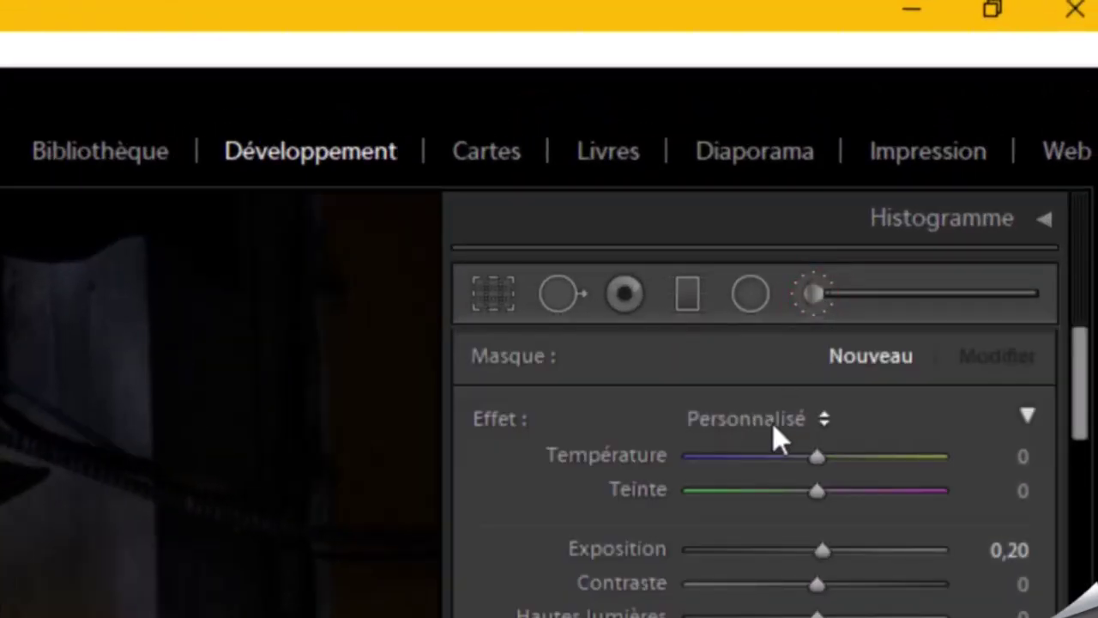
left_click(776, 418)
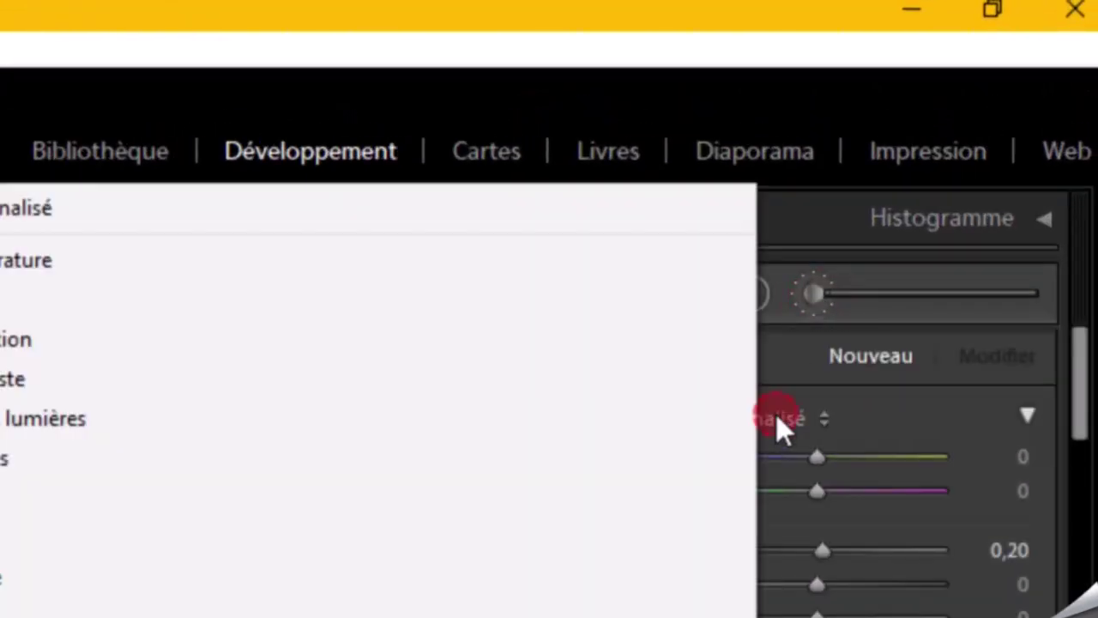
left_click(2, 352)
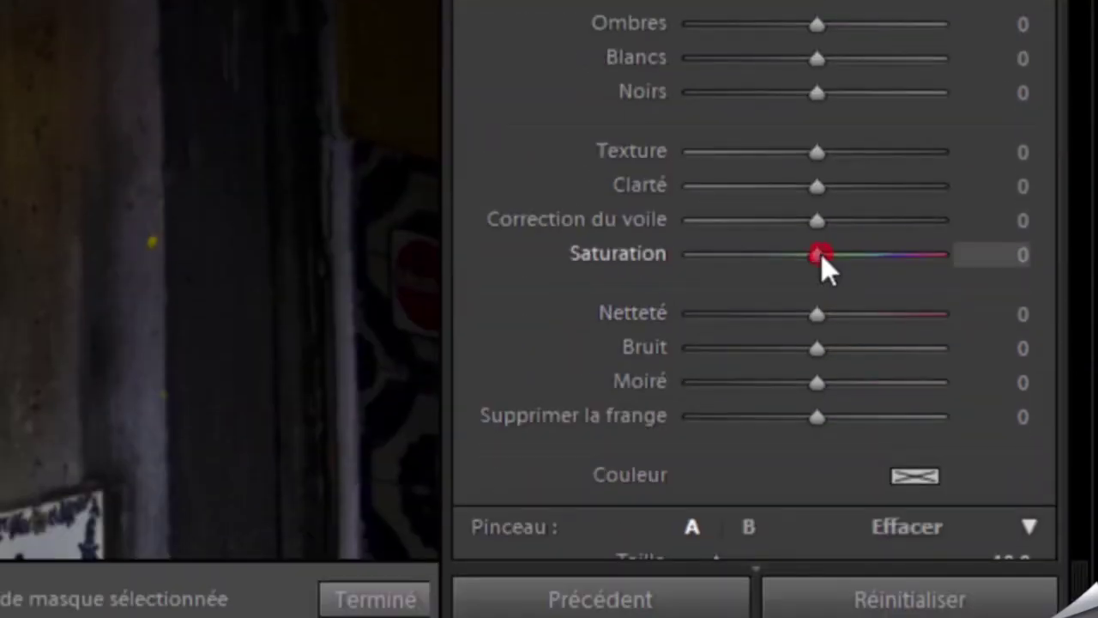
left_click_drag(821, 254, 852, 247)
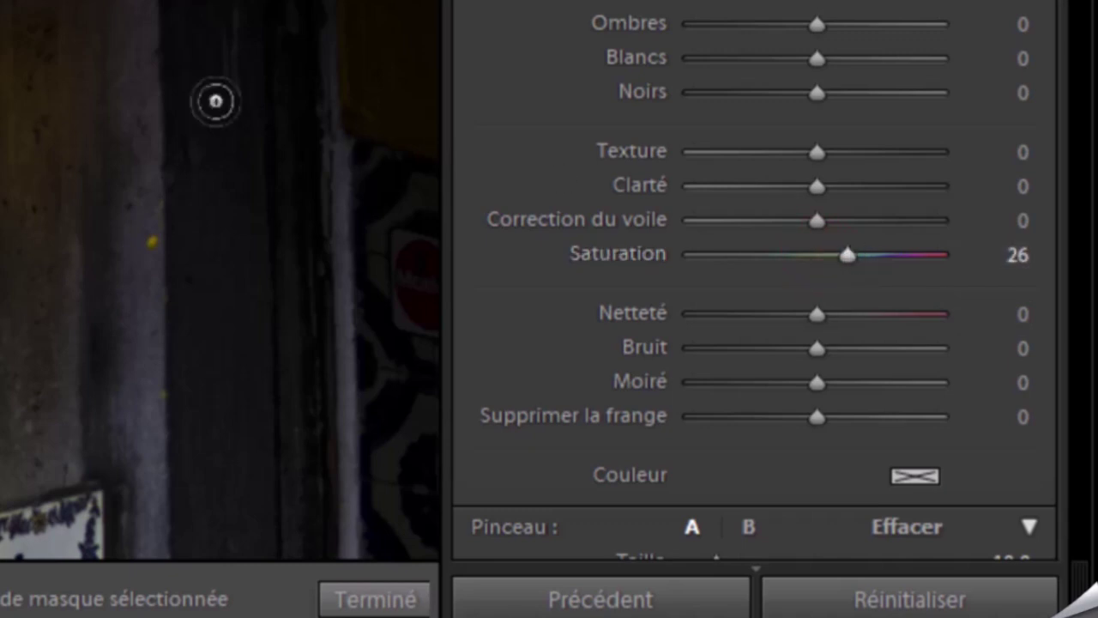
key("bracketright")
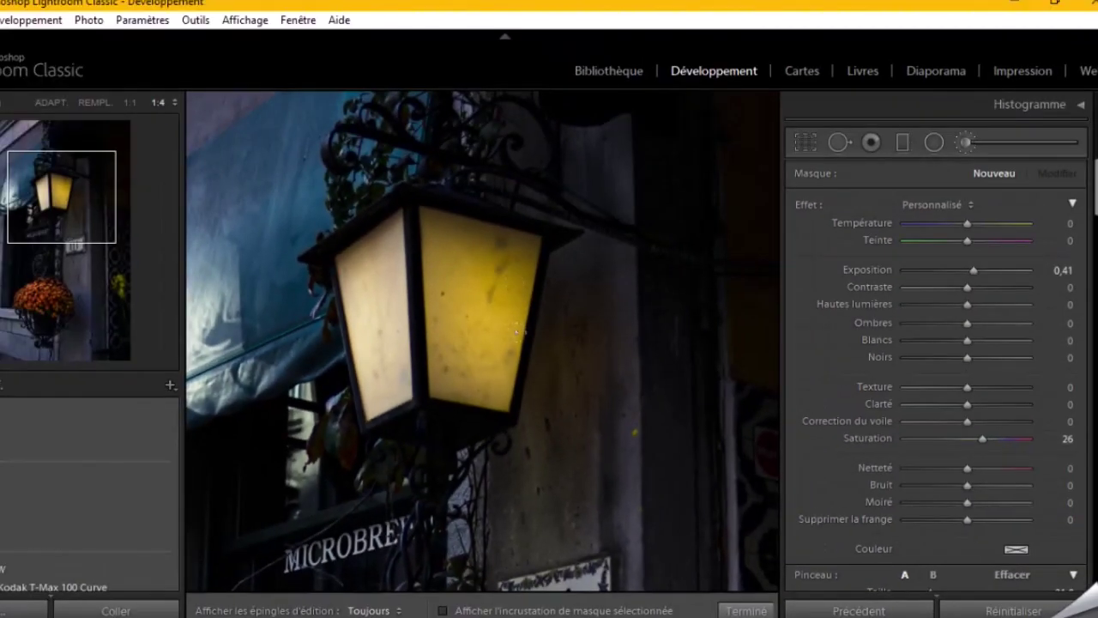
- Show edit pins always, select the lantern glow pin, and set Exposure 0.71, Saturation 37
key("h")
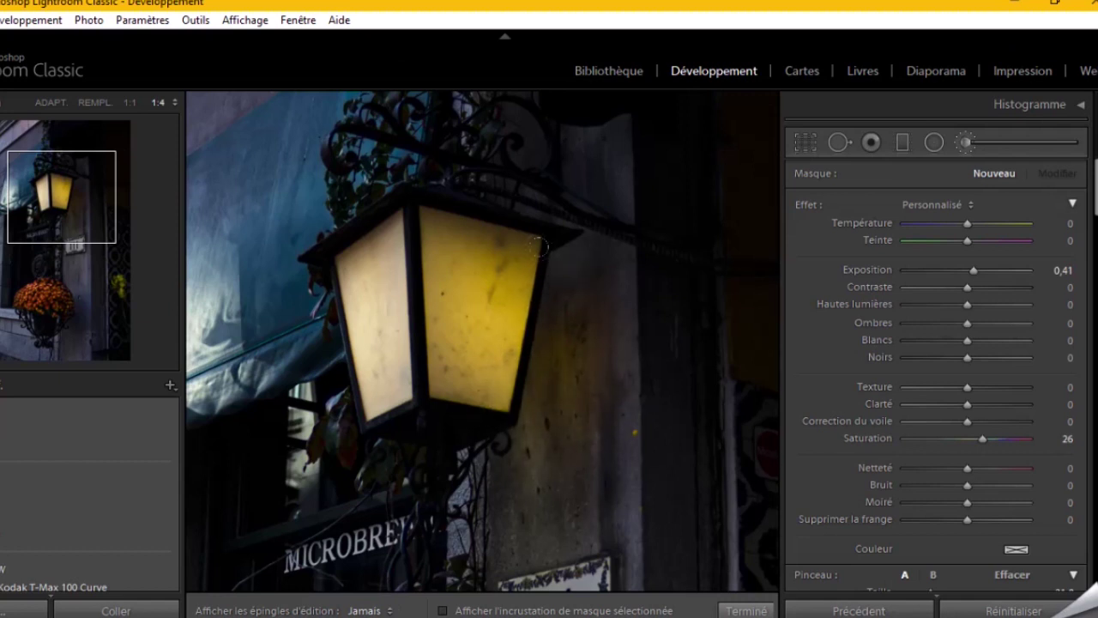
key("h")
left_click(552, 325)
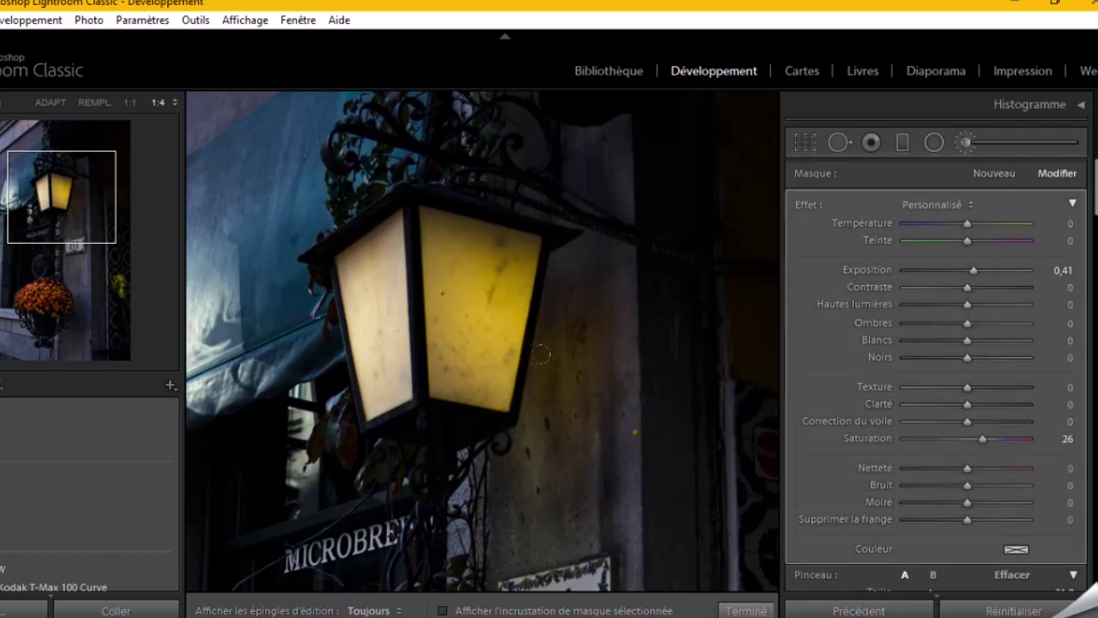
left_click(976, 271)
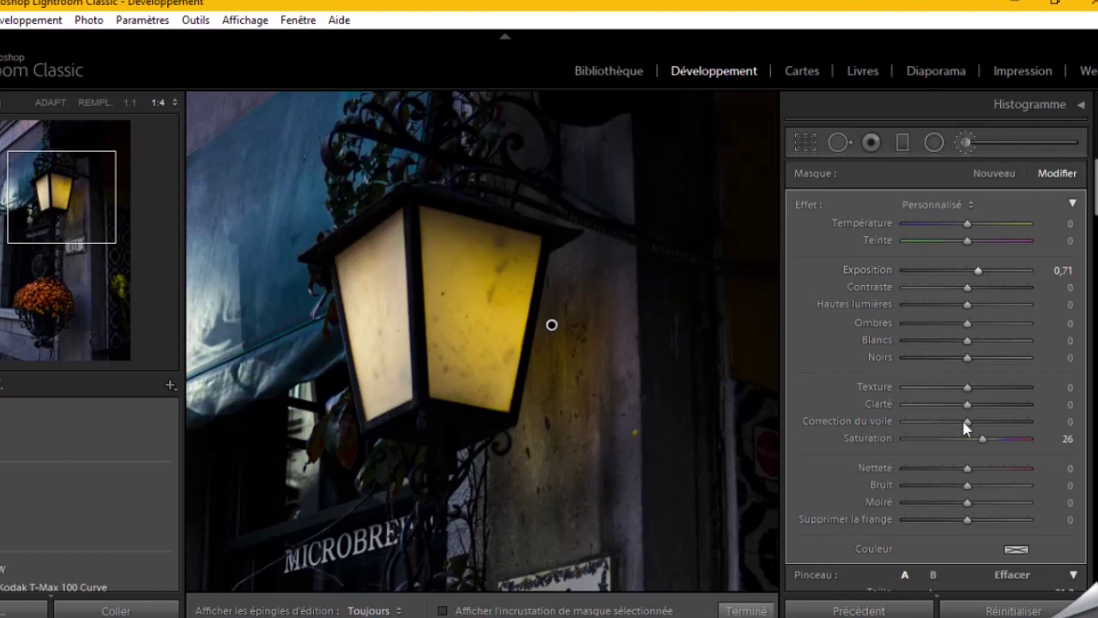
left_click_drag(982, 438, 989, 439)
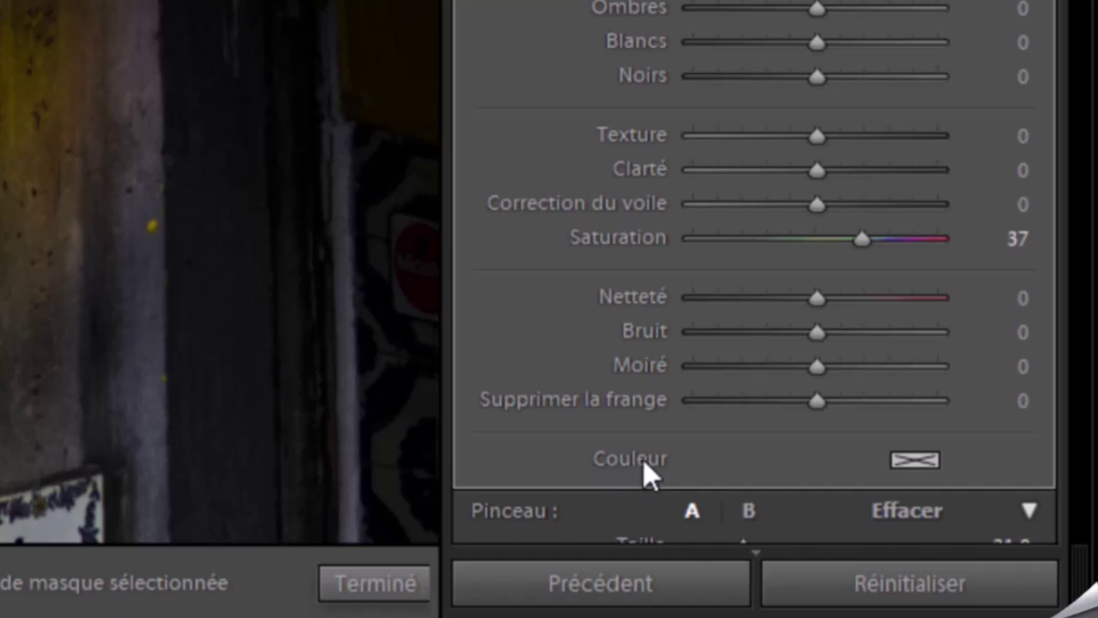
- Add a warm yellow tint (hue 49, saturation 70) to the lantern brush and finish editing
left_click(929, 465)
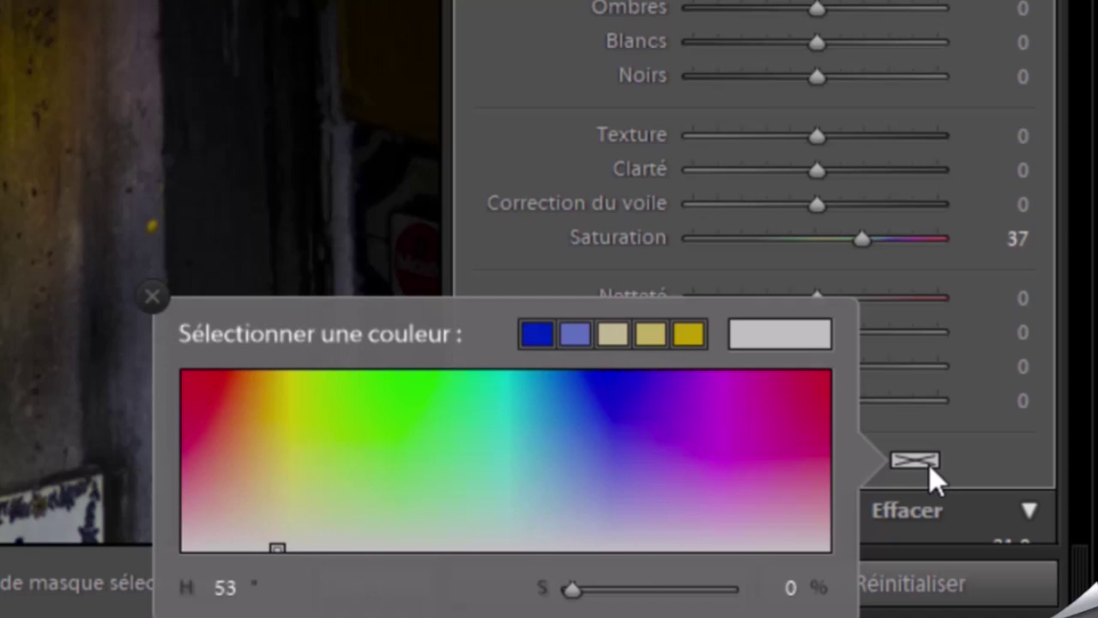
left_click(267, 503)
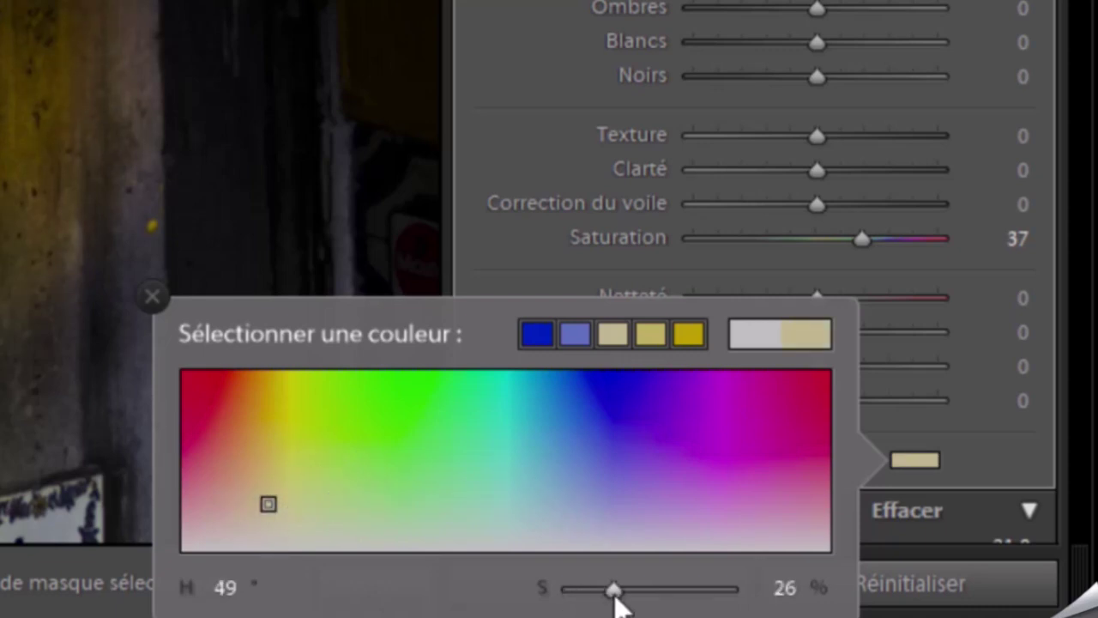
left_click_drag(614, 597, 683, 568)
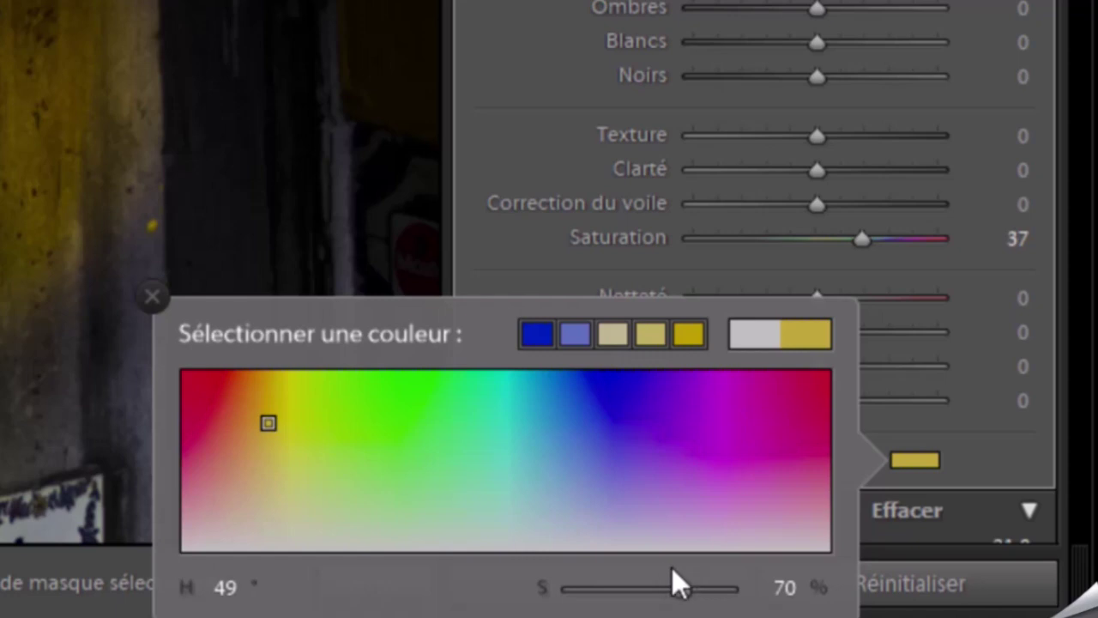
left_click(523, 155)
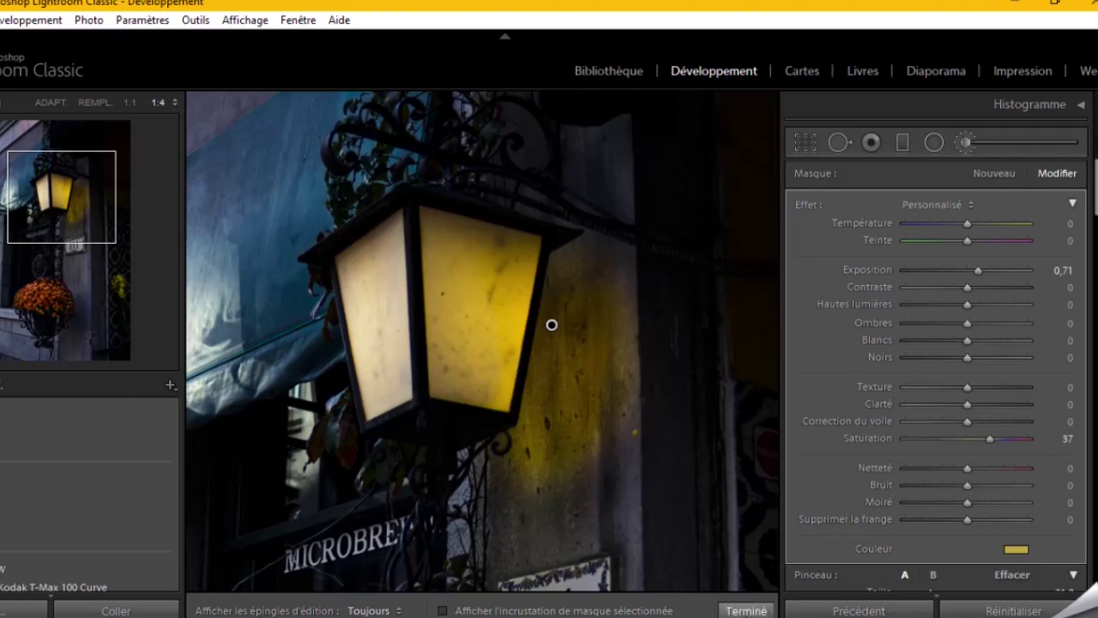
left_click(747, 611)
- Fit the photo, zoom to 1:3 on the 111 plaque, and start a new Adjustment Brush
left_click(706, 483)
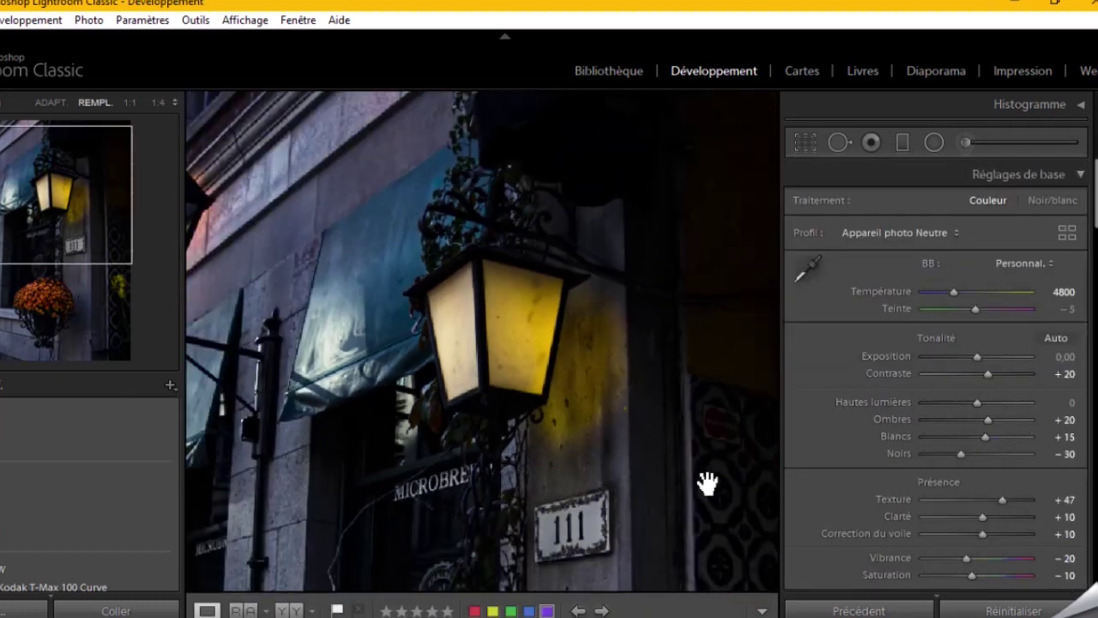
left_click(50, 102)
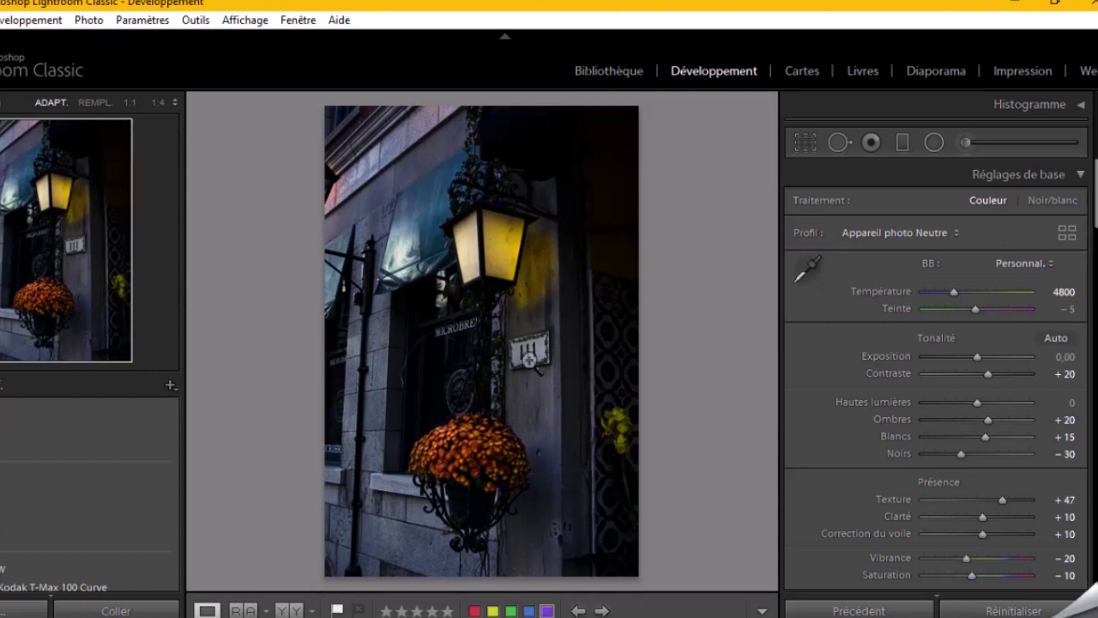
left_click(529, 358)
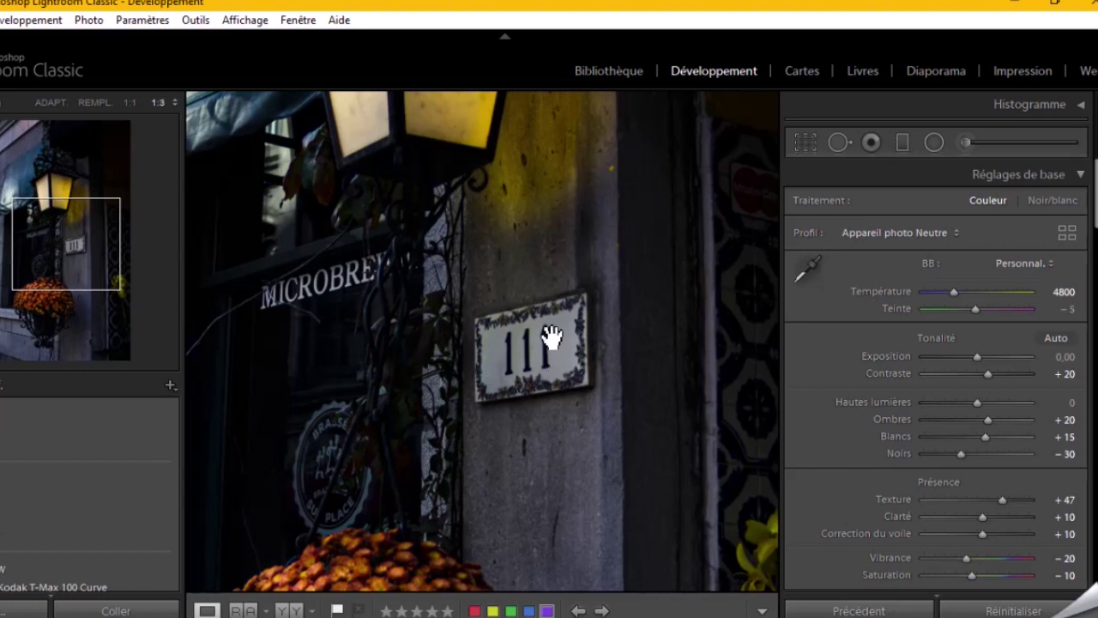
left_click(966, 142)
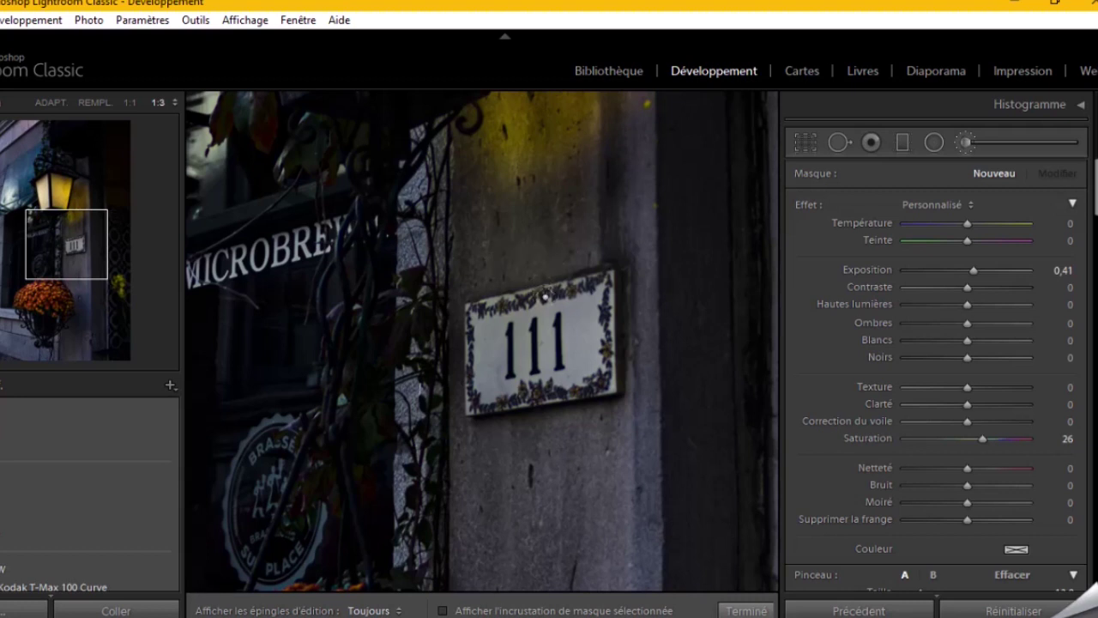
- Enable Auto Mask, choose the Exposition effect at 0.38, and paint over the 111 plaque
scroll(804, 284, "down", 3)
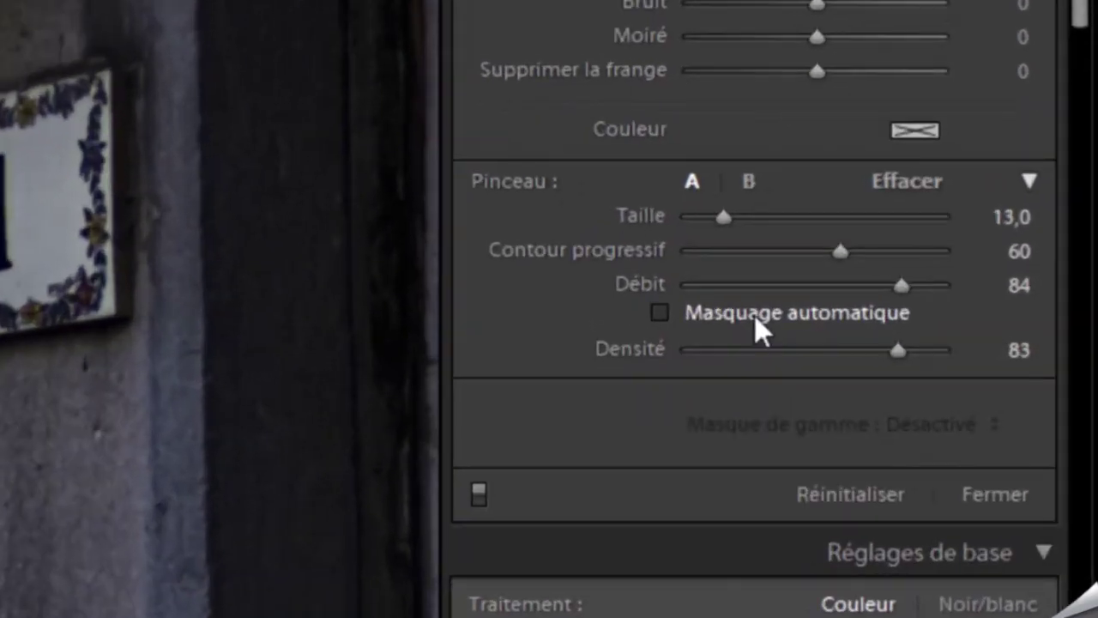
left_click(708, 317)
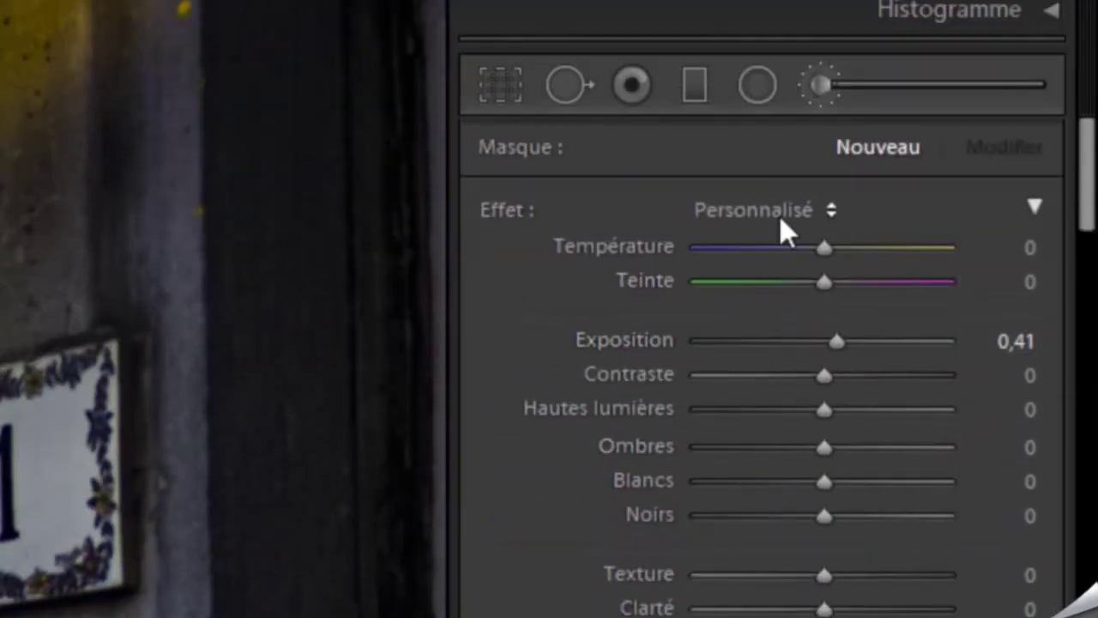
left_click(779, 216)
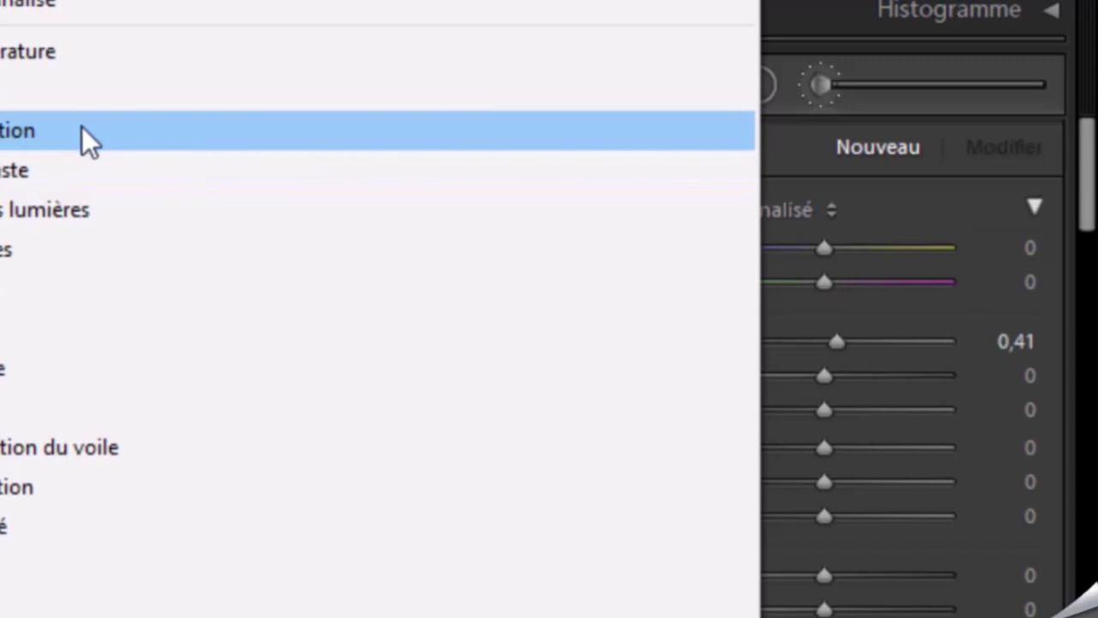
left_click(83, 131)
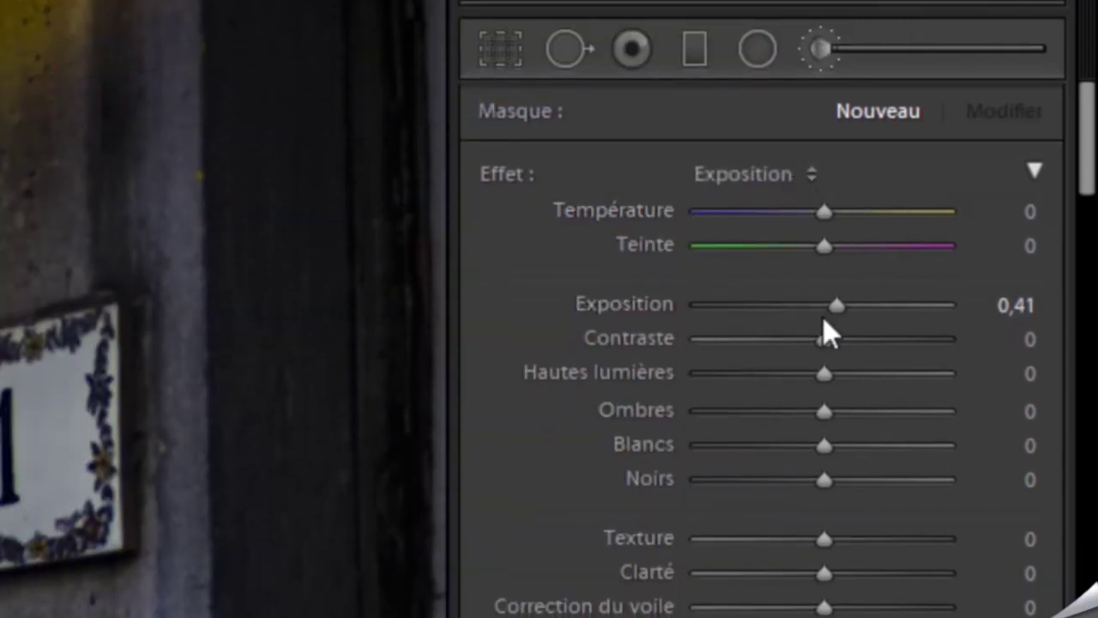
left_click_drag(832, 309, 832, 311)
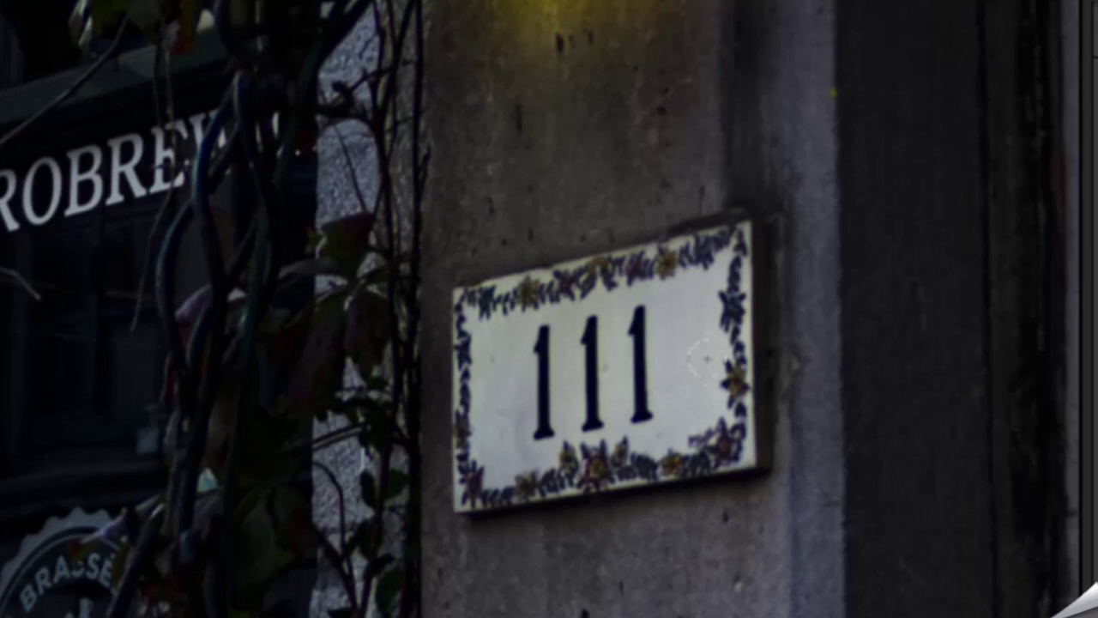
left_click(500, 313)
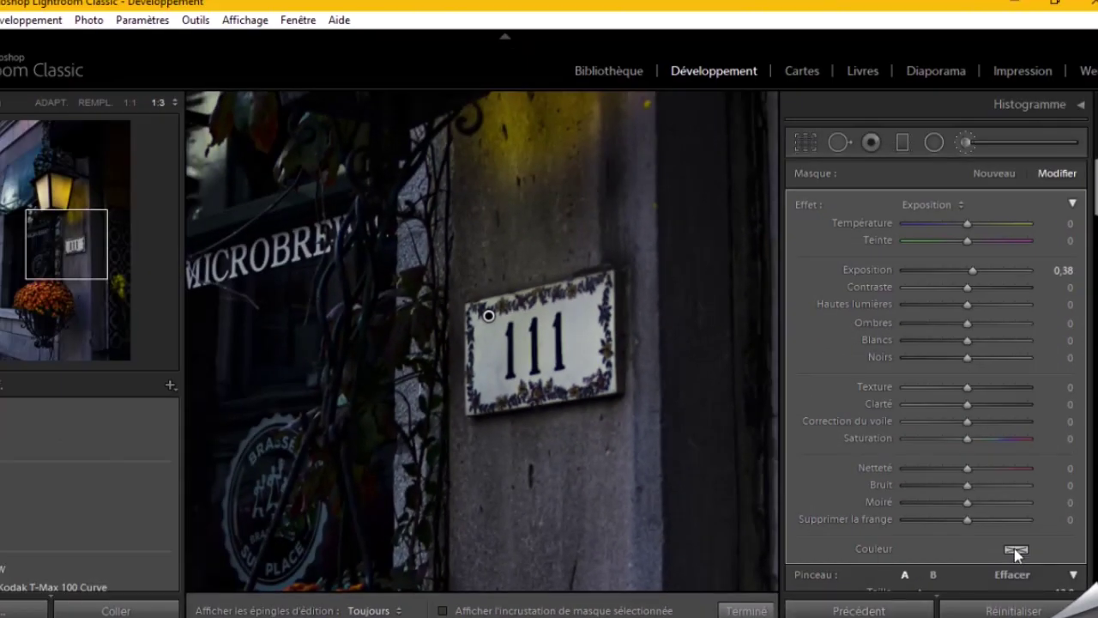
- Tint the plaque brush a pale warm beige (hue 55, saturation 16) and finish brush editing
left_click(1017, 550)
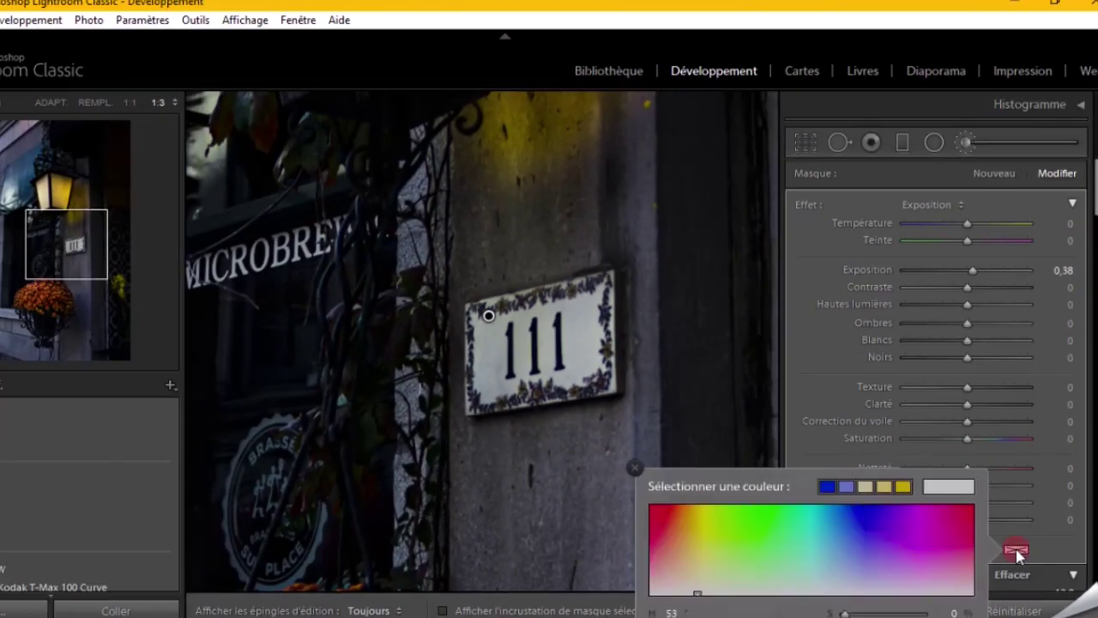
left_click(700, 584)
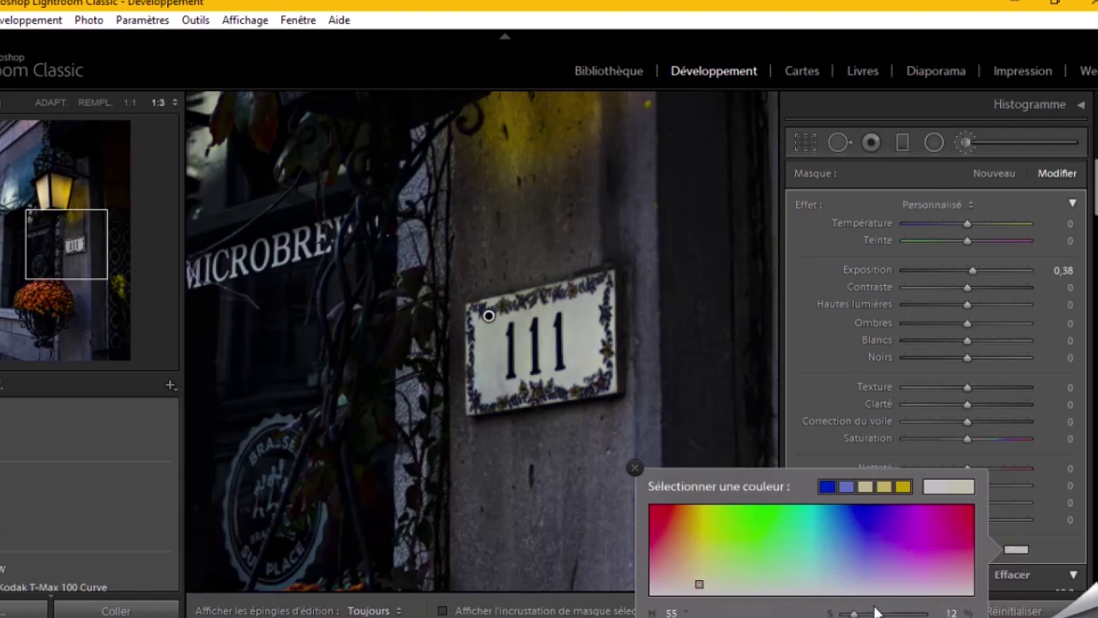
left_click_drag(854, 614, 857, 614)
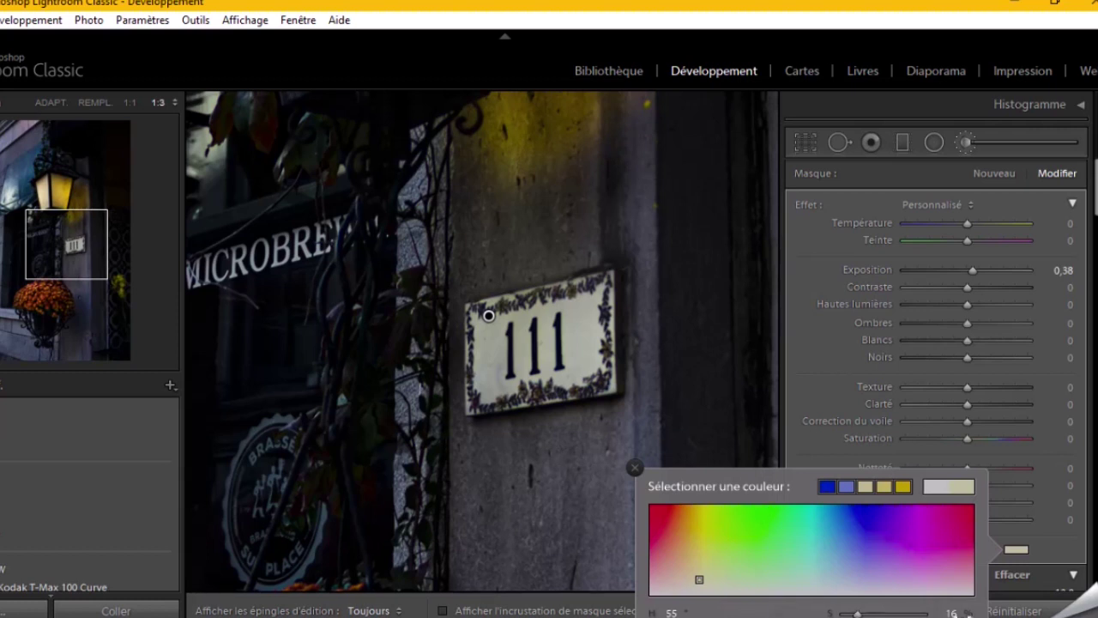
left_click(804, 372)
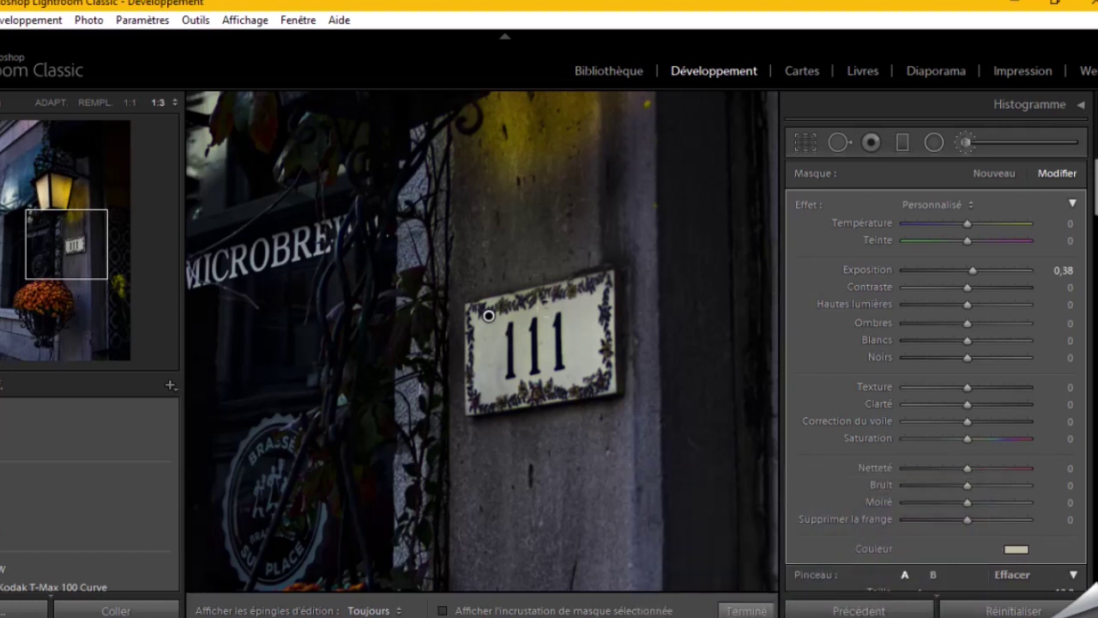
left_click(746, 611)
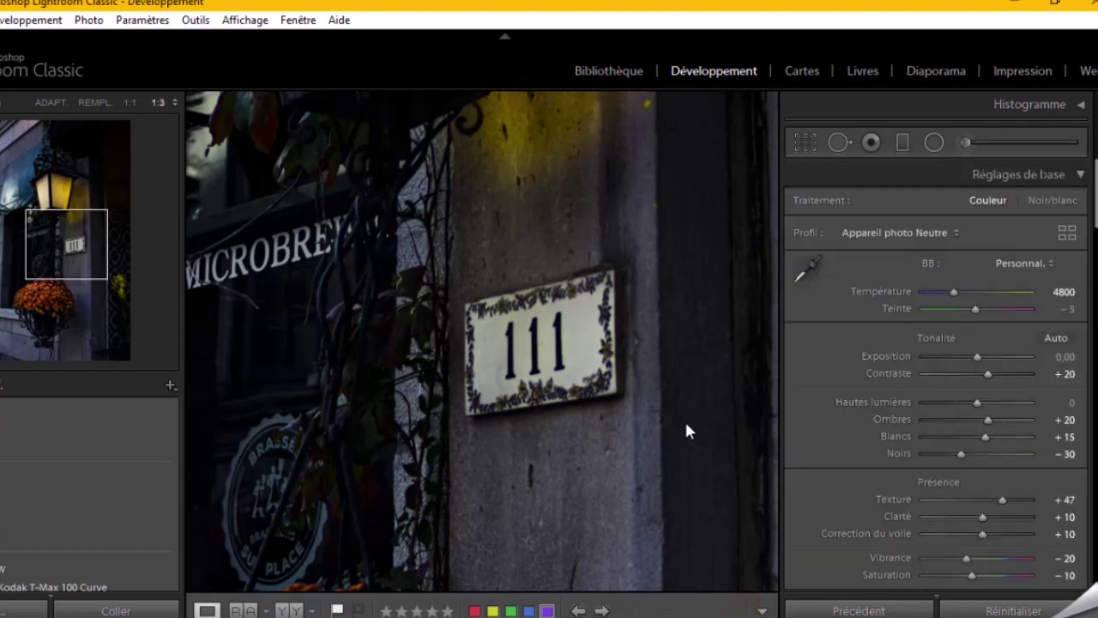
- Fit the whole edited photo in the view with the Navigator's ADAPT. option
left_click(686, 425)
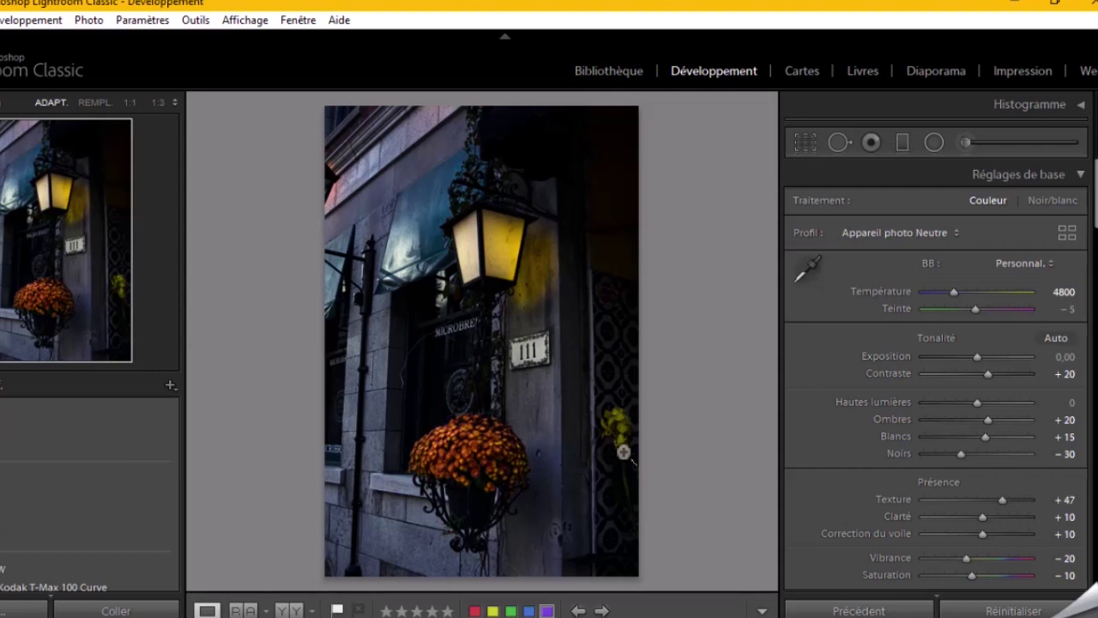
- Crop the photo narrower from both sides and the top, then zoom to the shop window emblem
left_click(808, 148)
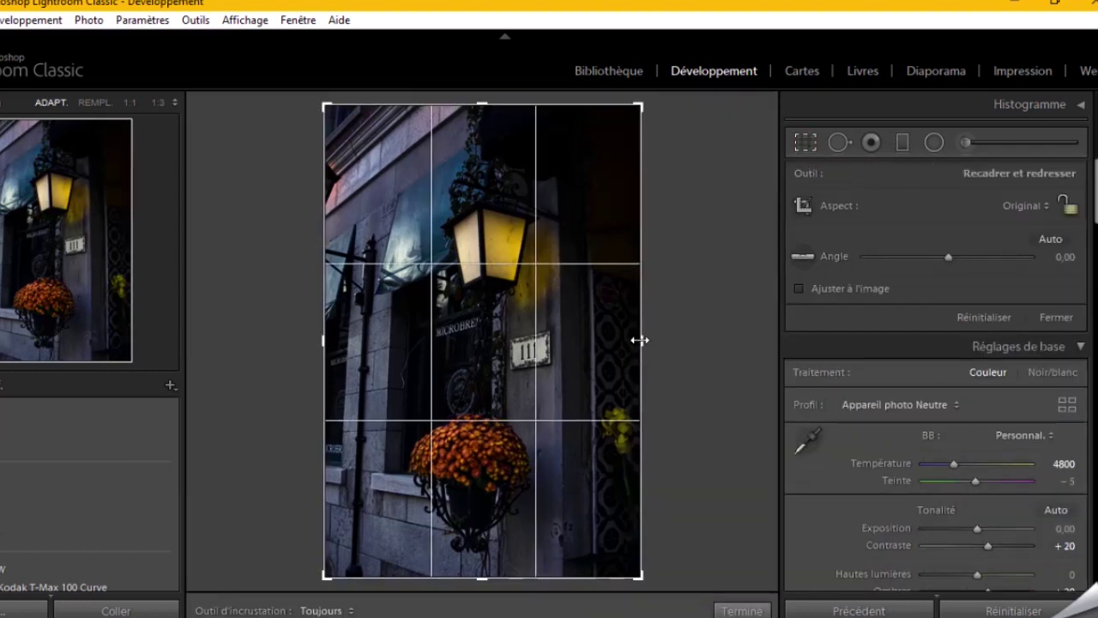
left_click_drag(640, 340, 610, 367)
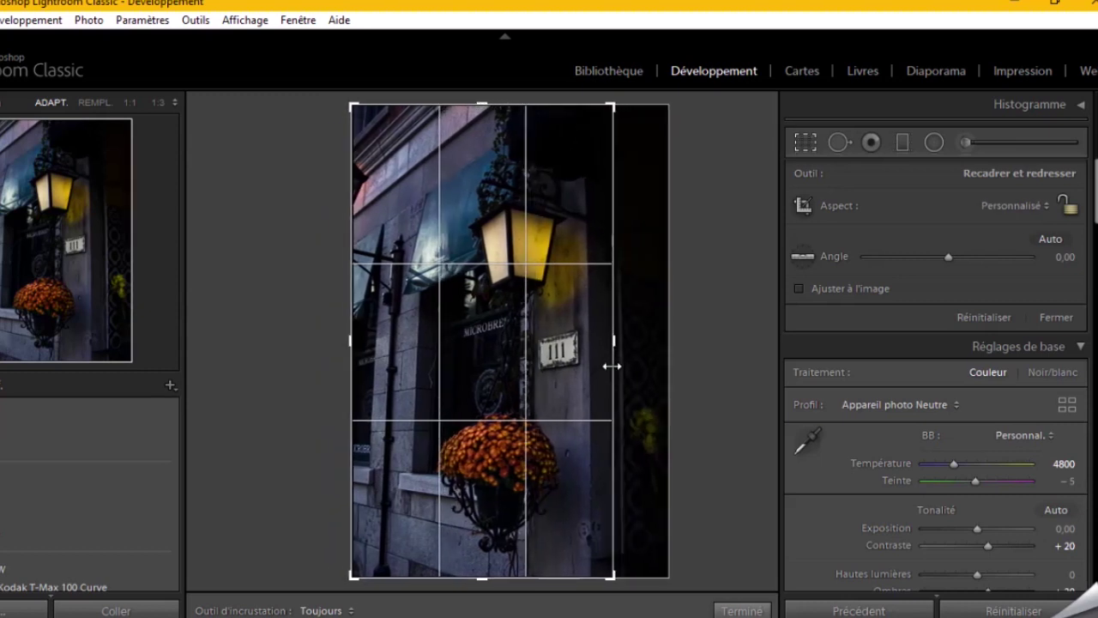
left_click_drag(481, 104, 479, 114)
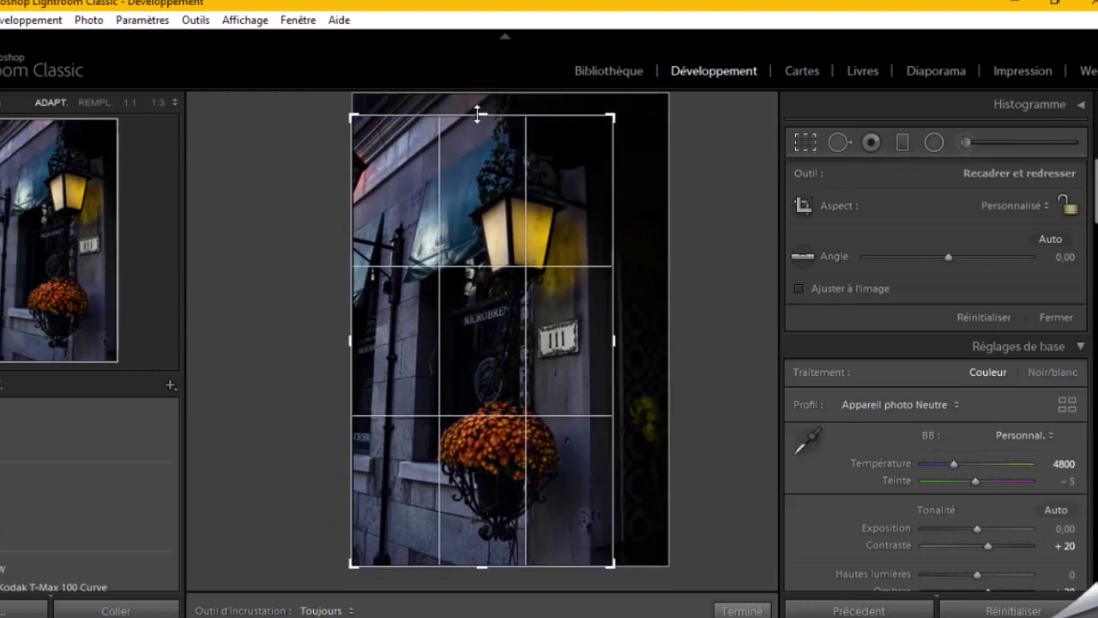
left_click_drag(350, 342, 360, 344)
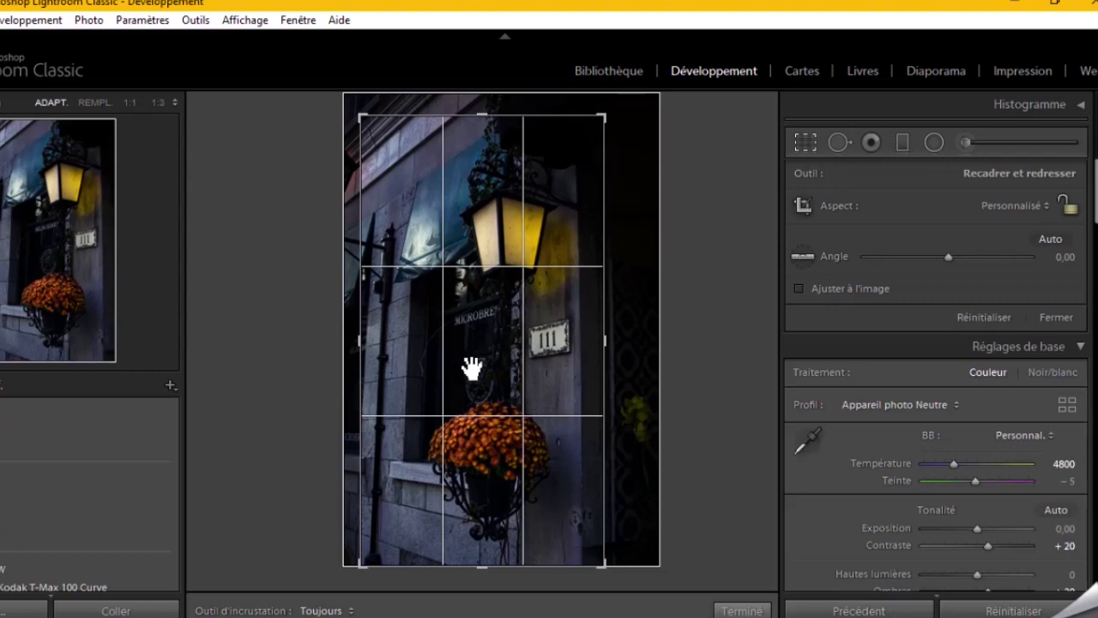
left_click(739, 611)
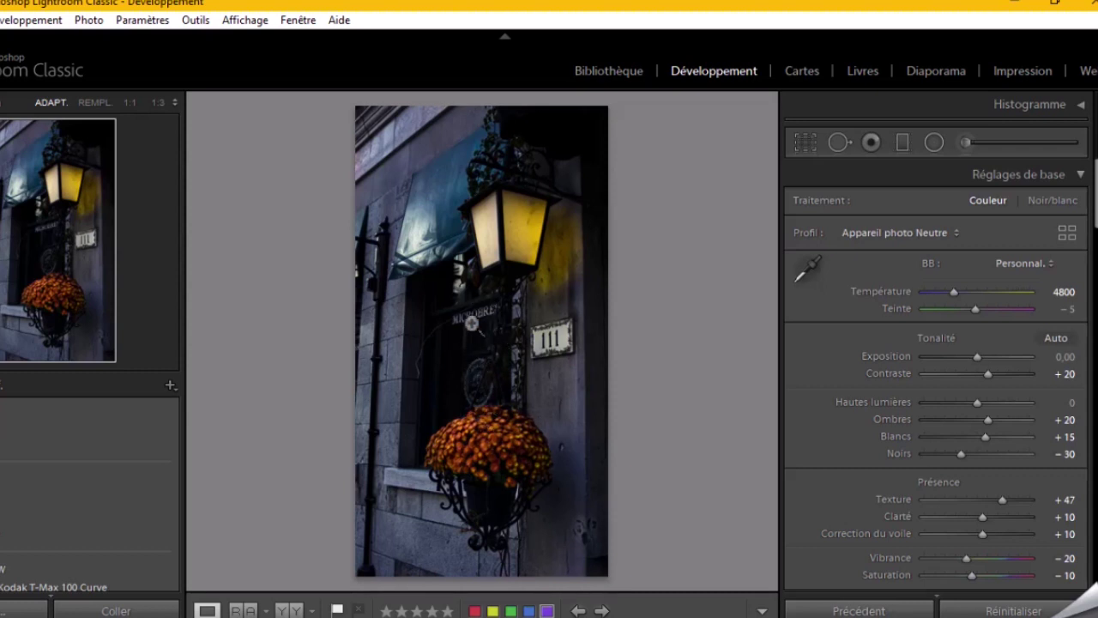
left_click(474, 382)
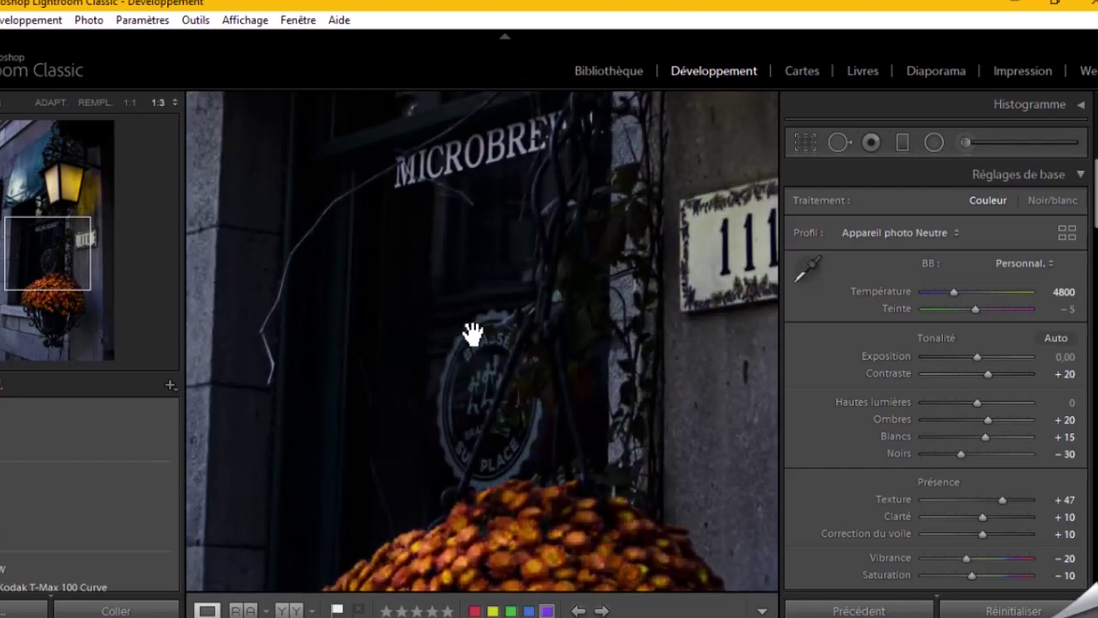
- Zoom out to 1:4 for a slightly wider view of the shop window
key("ctrl+minus")
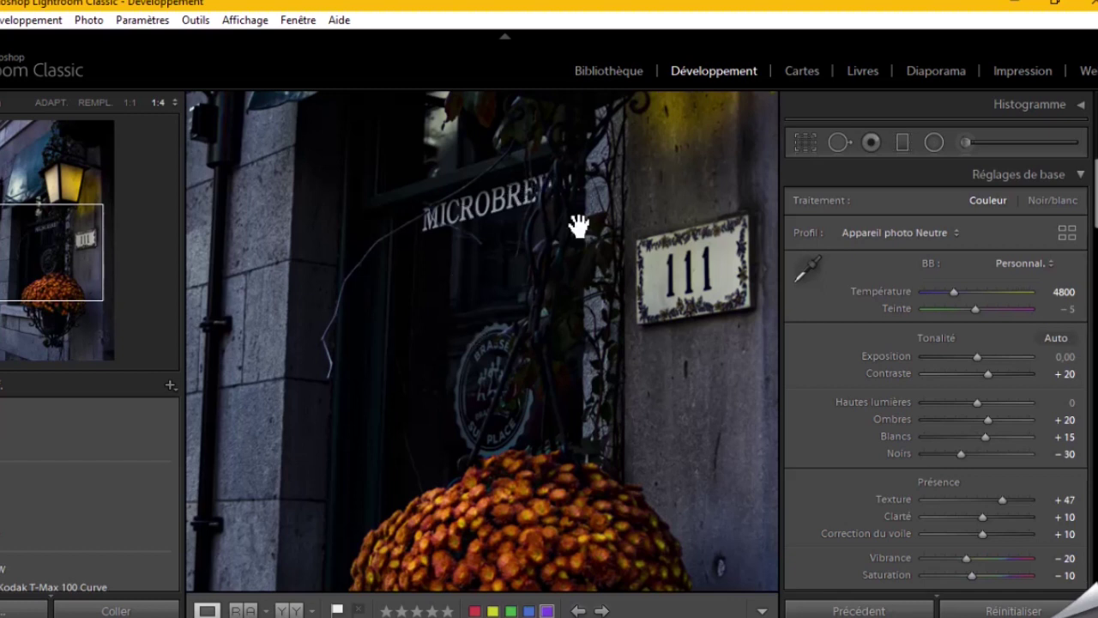
- Apply the Ombres brush preset with shadows 66 and exposure 0.40
left_click(964, 141)
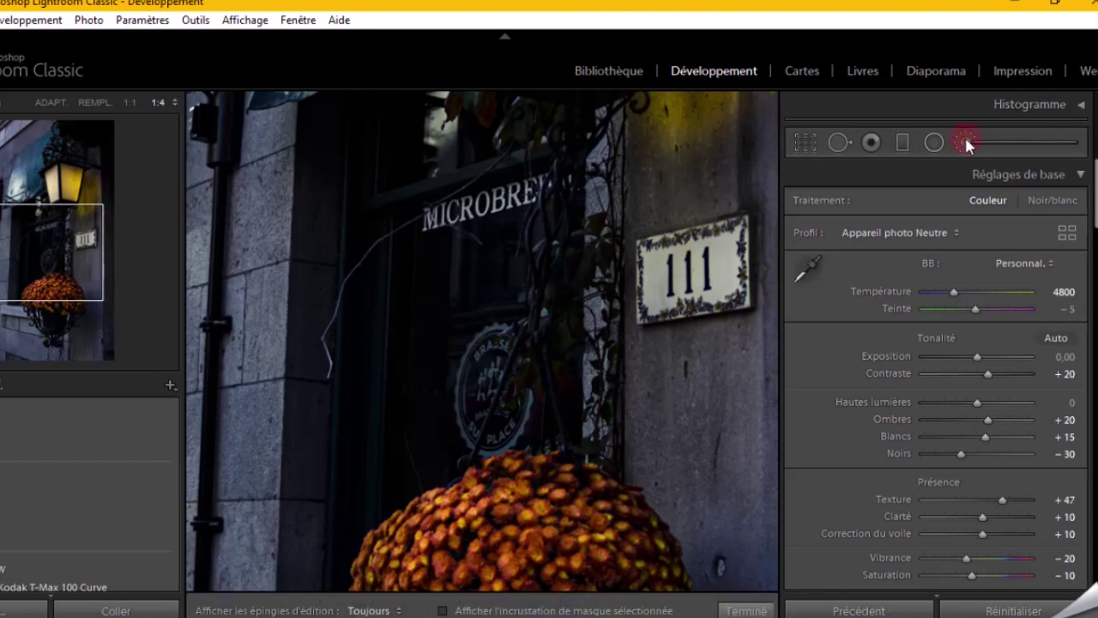
left_click(928, 206)
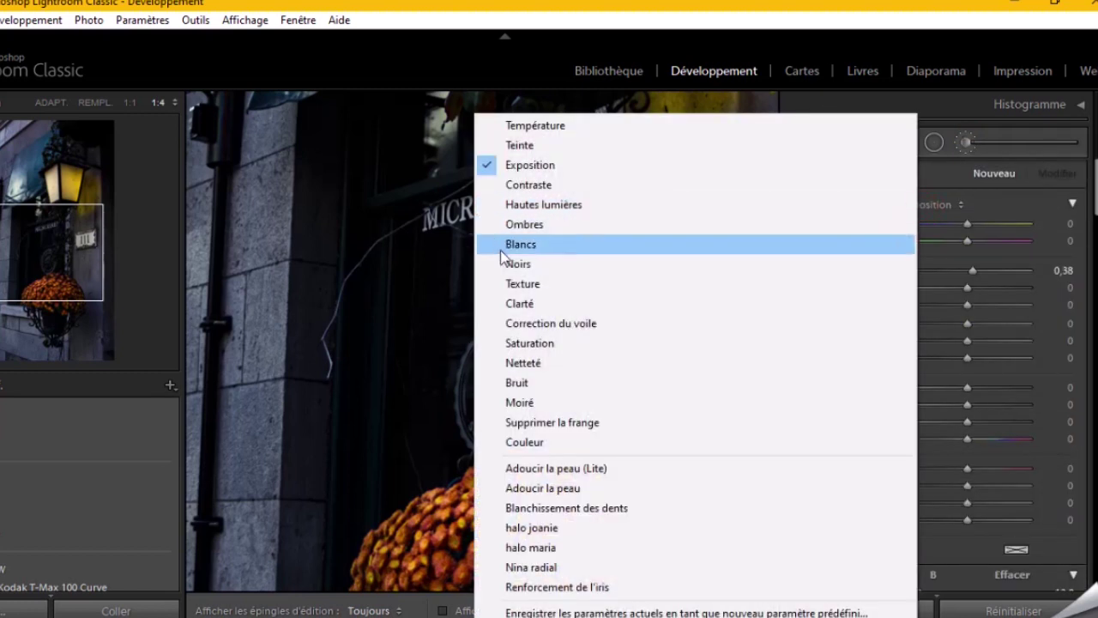
left_click(541, 227)
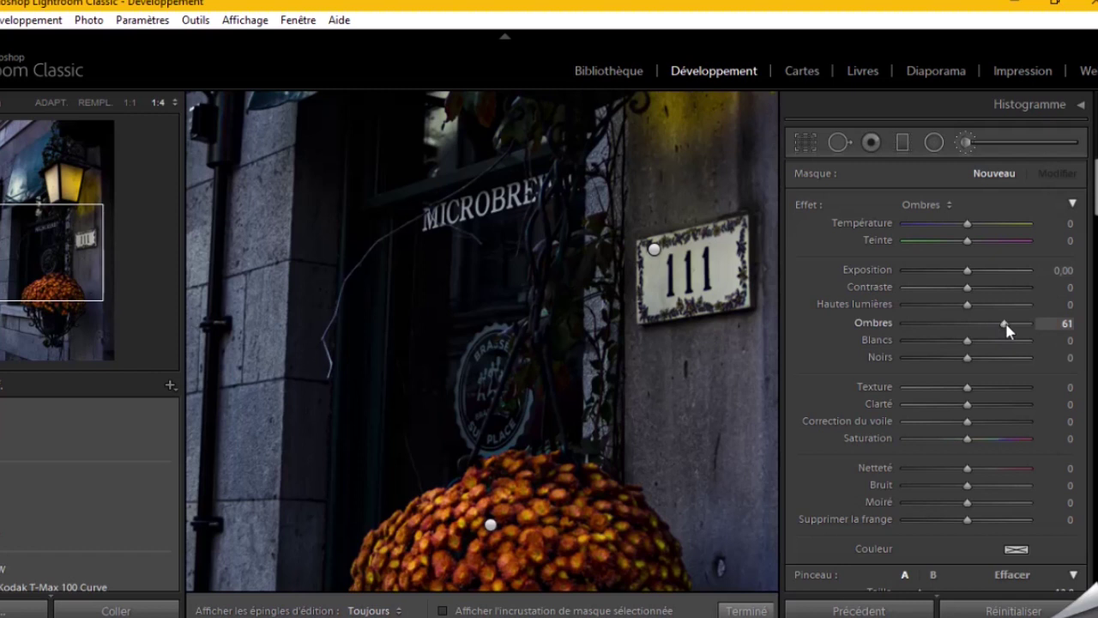
left_click(1007, 324)
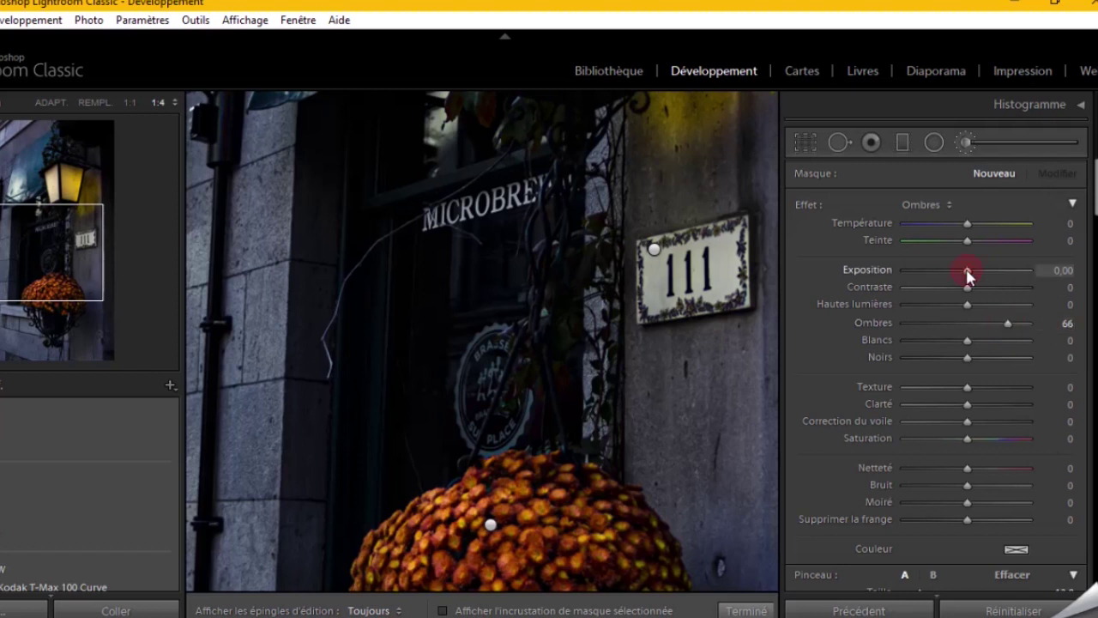
left_click_drag(968, 271, 973, 271)
- Toggle the mask pins to compare the brushed window while panning the lantern and window into view
key("h")
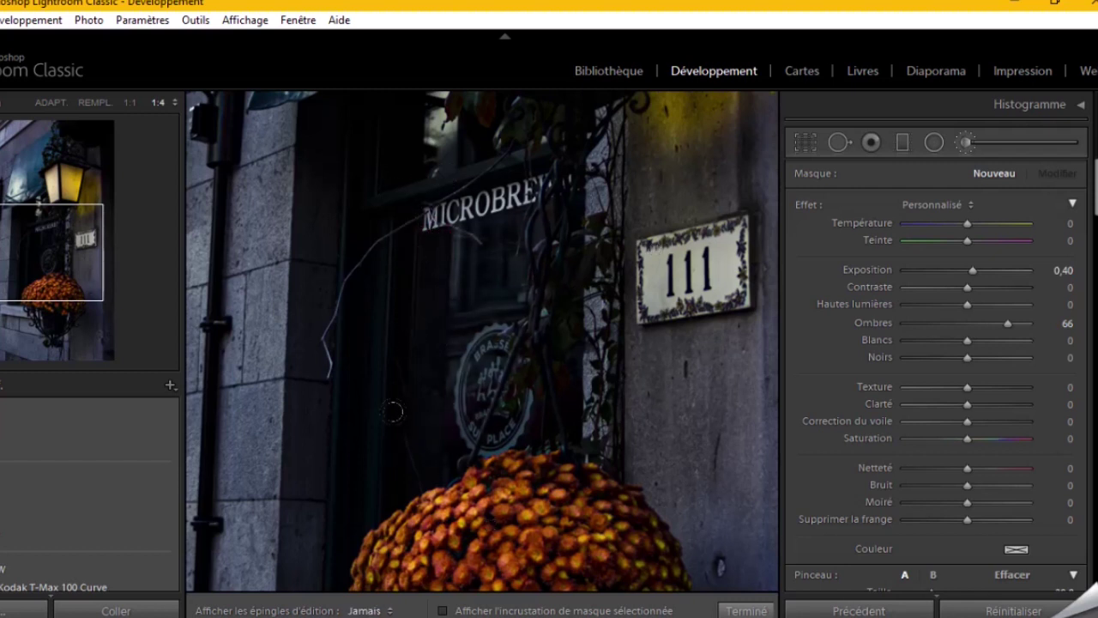
key("h")
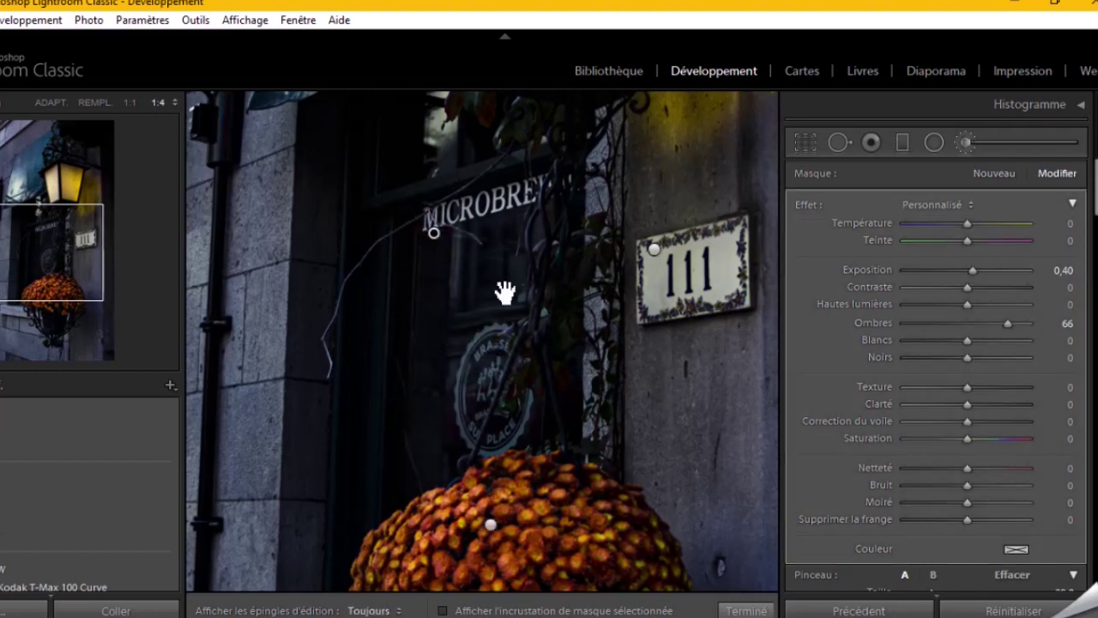
left_click_drag(505, 293, 492, 421)
key("h")
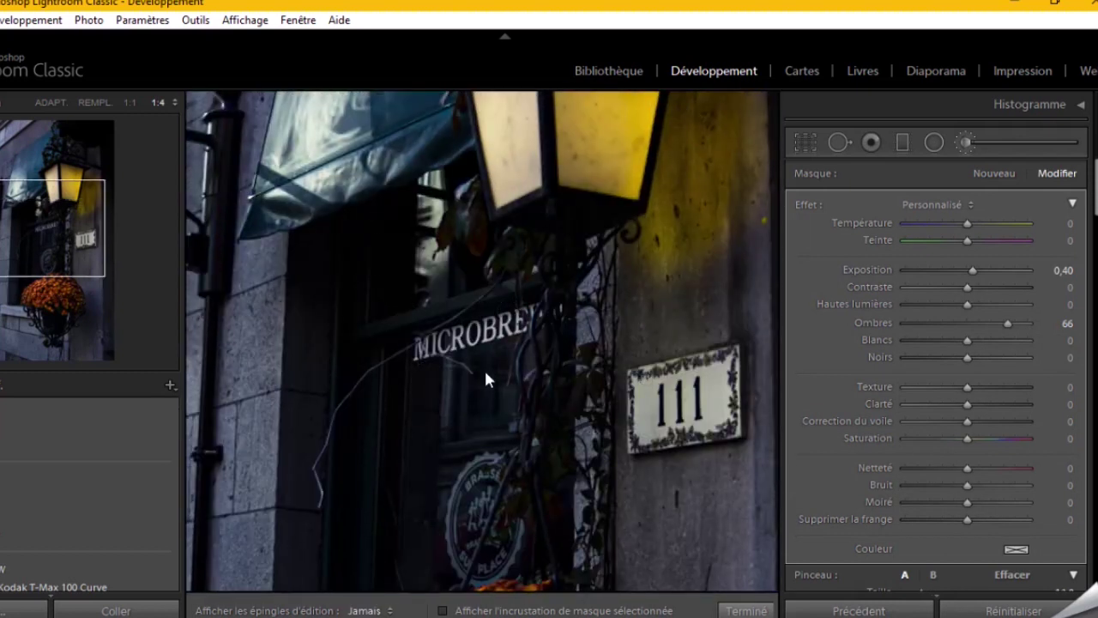
key("h")
left_click_drag(484, 527, 480, 360)
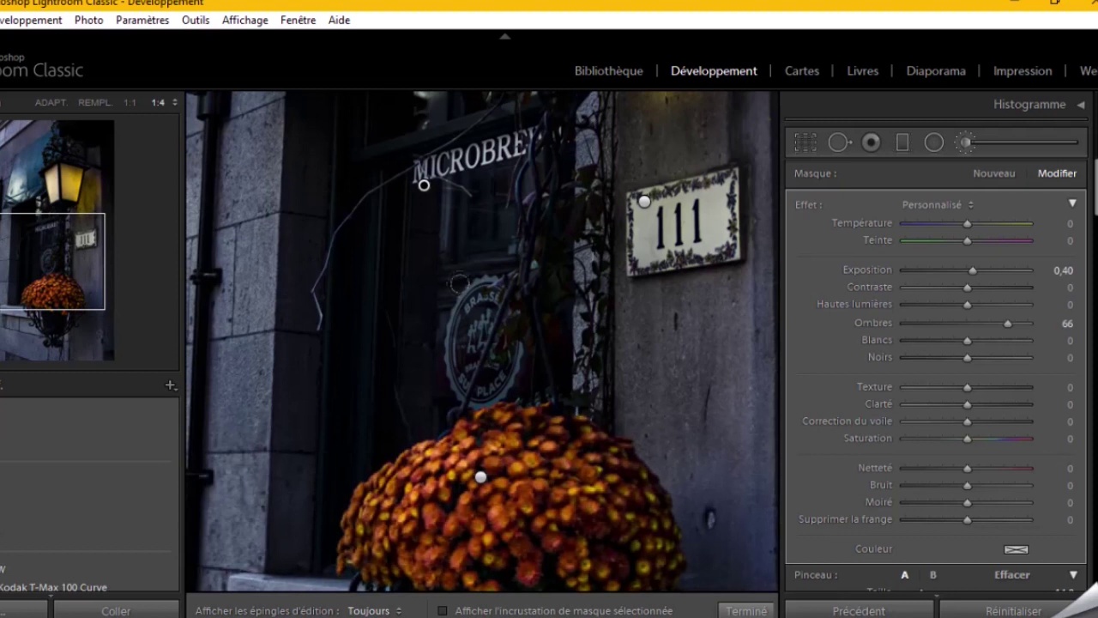
- Set the brushed window's whites 23, contrast 15, clarity 36 and dehaze 12
mouse_move(967, 340)
left_mouse_down()
mouse_move(982, 339)
mouse_move(962, 359)
left_mouse_up()
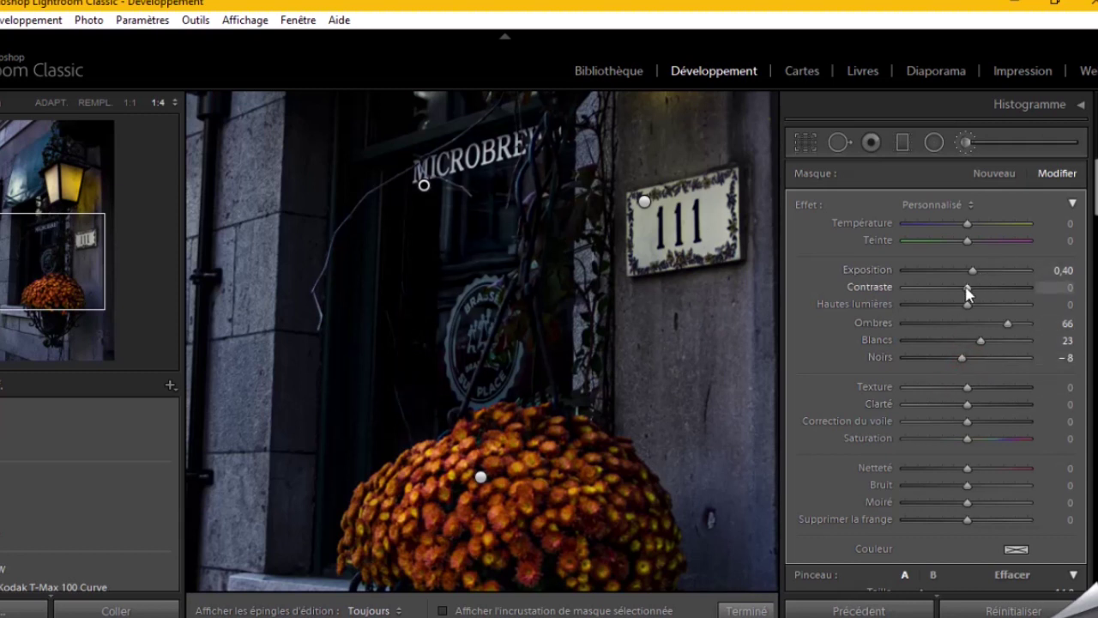
left_click_drag(967, 287, 976, 288)
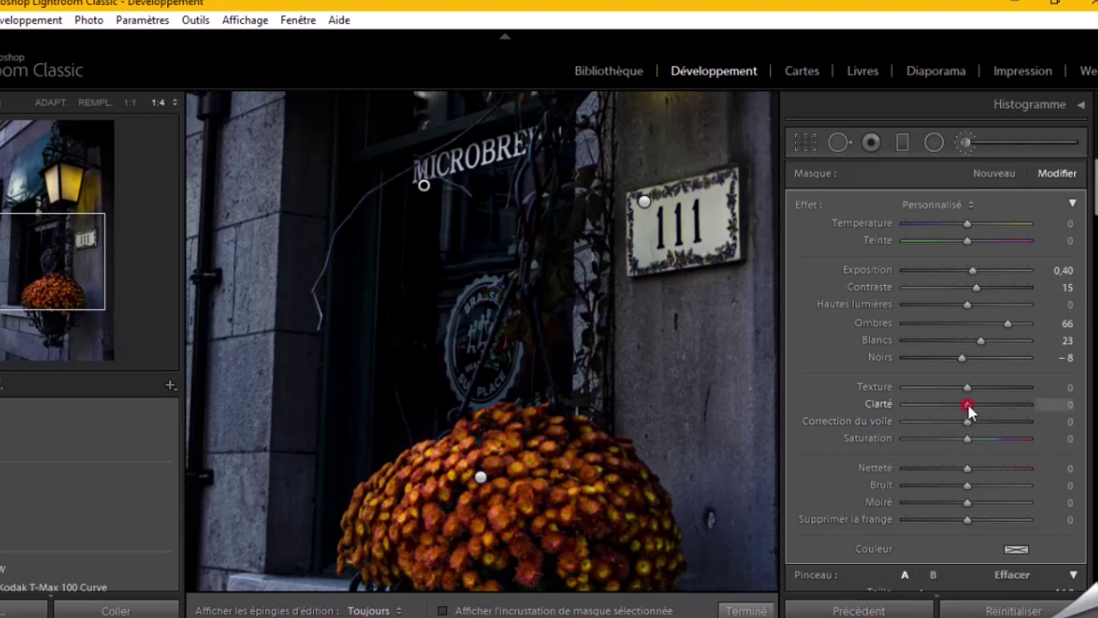
left_click_drag(967, 404, 988, 404)
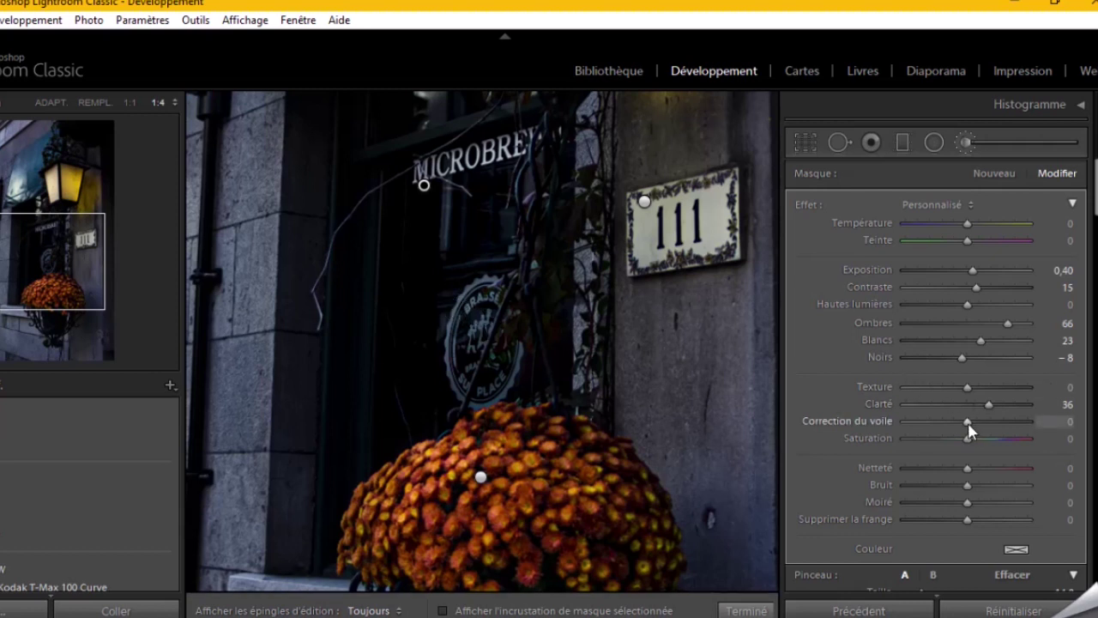
left_click_drag(968, 424, 976, 424)
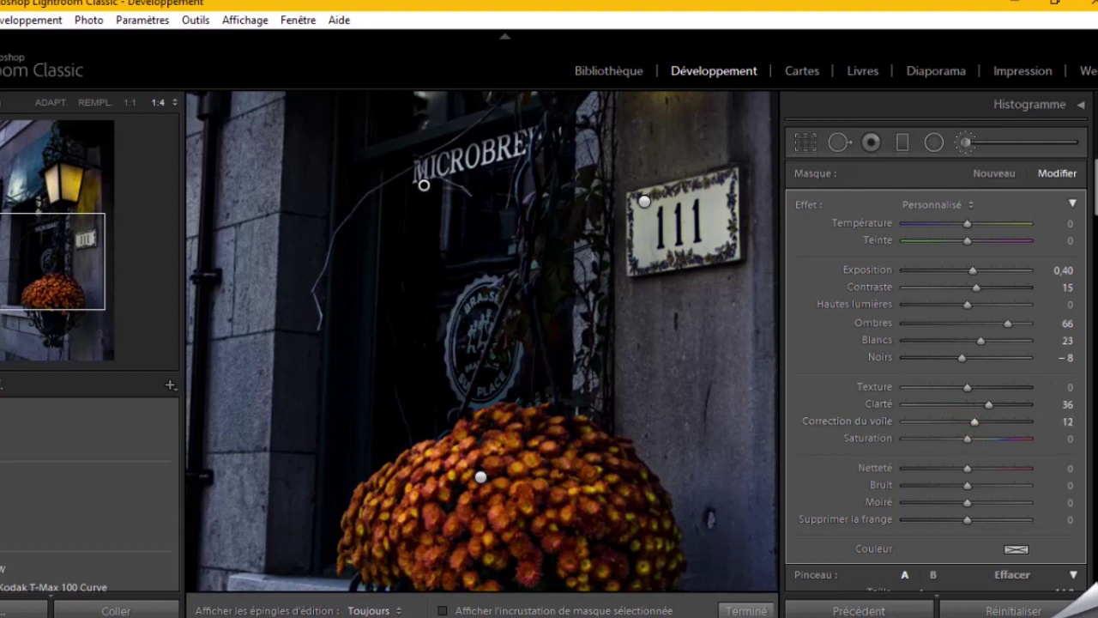
- Close the window brush mask and fit the whole photo in view
left_click(747, 610)
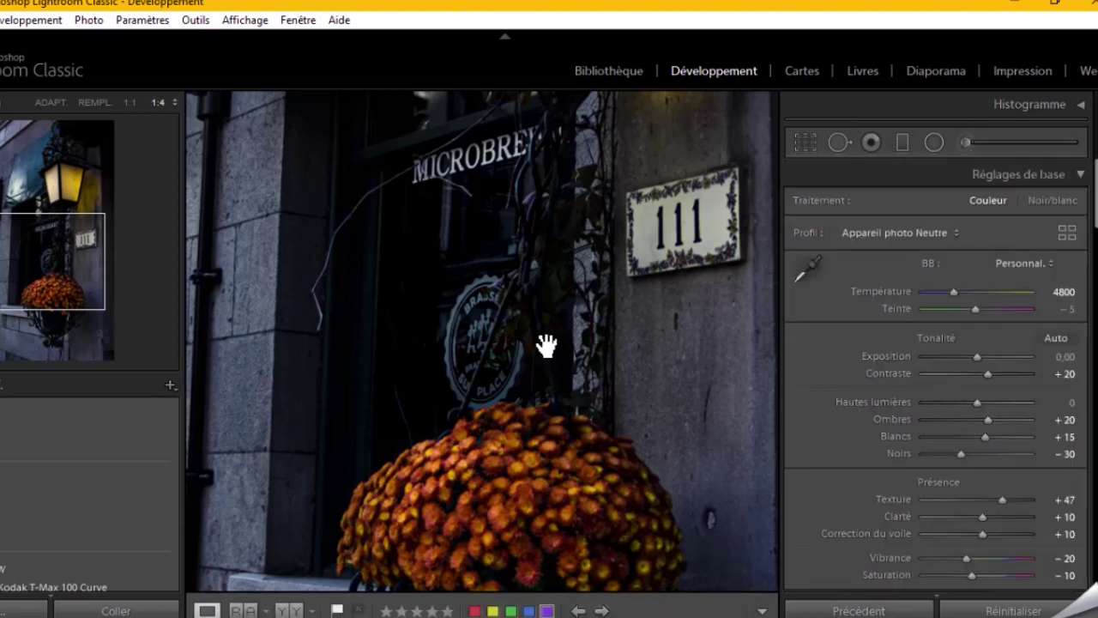
left_click(521, 314)
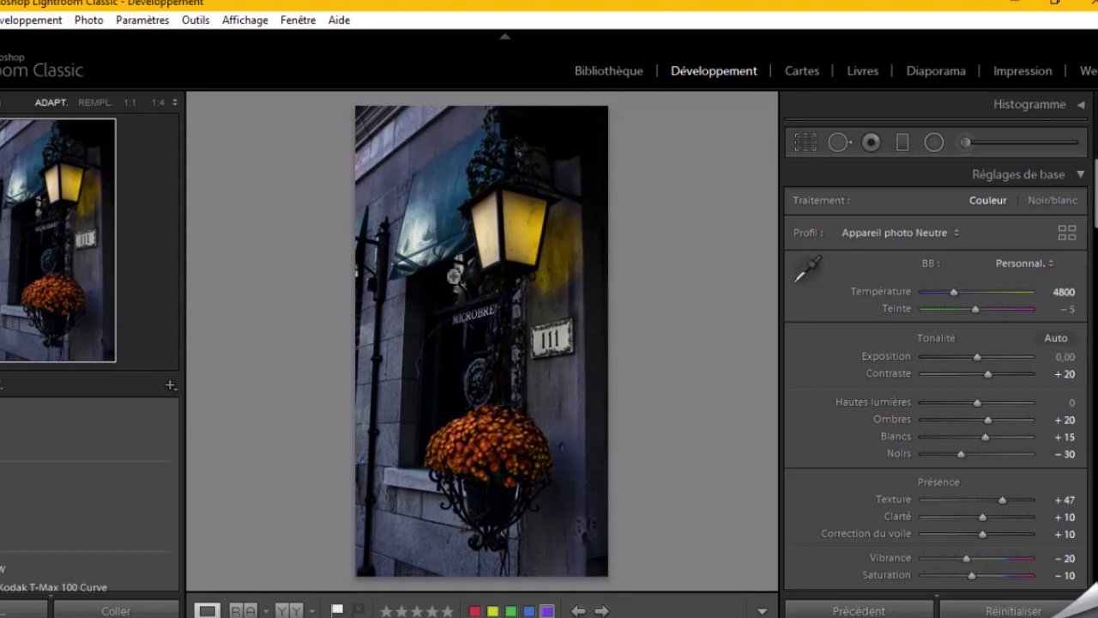
- Set the Effects panel's post-crop vignette to amount -20, roundness -30 and midpoint 40
scroll(845, 377, "down", 5)
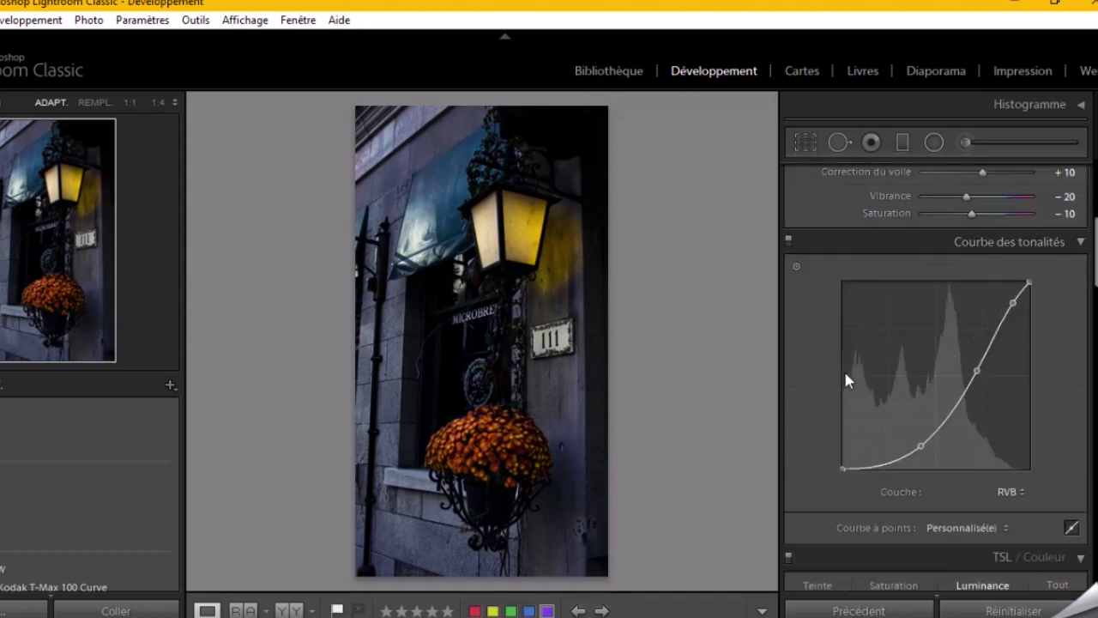
scroll(845, 377, "down", 5)
scroll(845, 377, "down", 5)
scroll(845, 378, "down", 5)
scroll(846, 375, "down", 5)
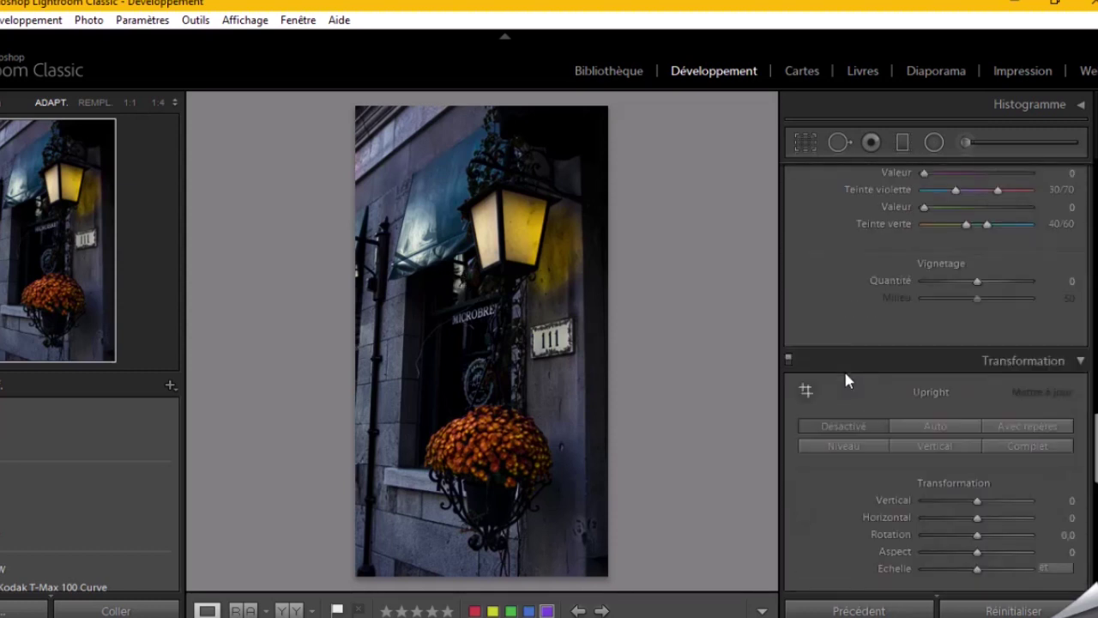
scroll(846, 375, "down", 5)
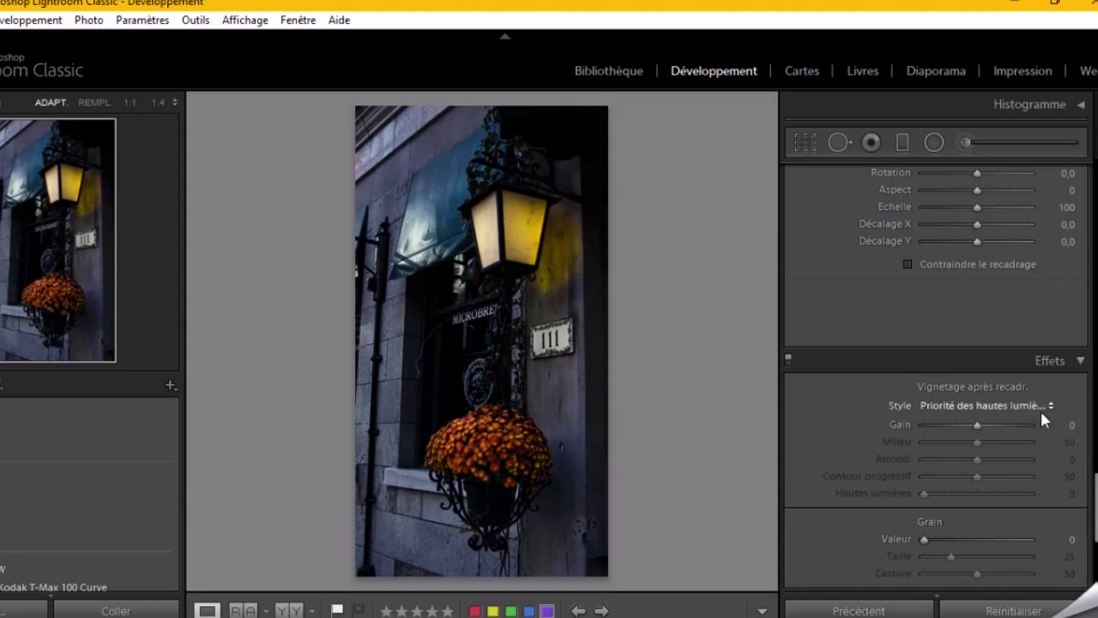
scroll(867, 412, "down", 3)
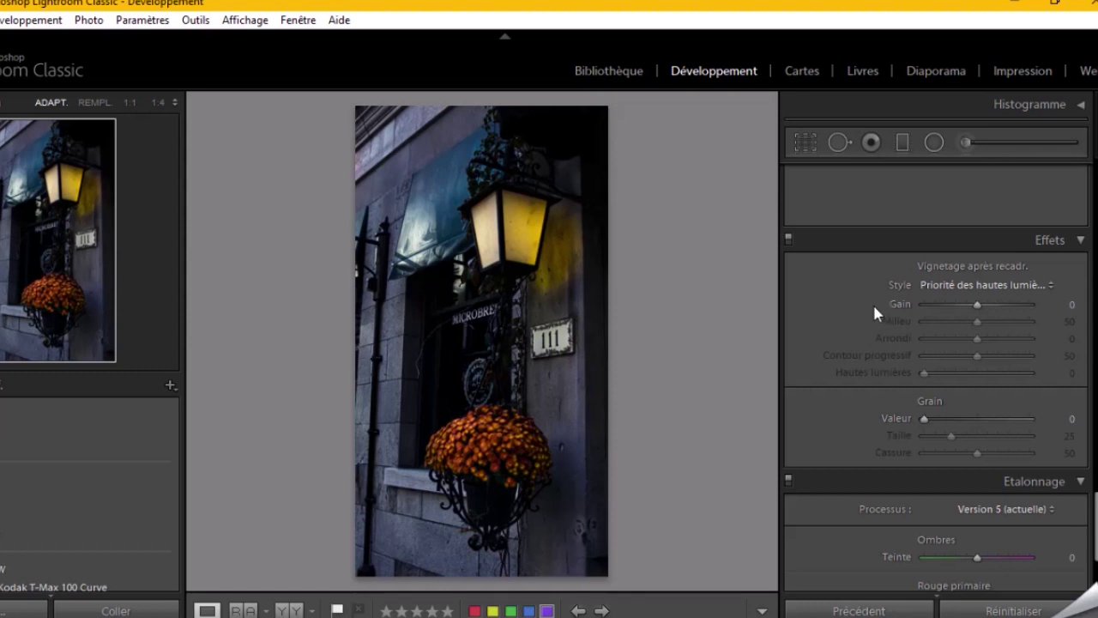
left_click(978, 305)
left_click_drag(979, 306, 967, 306)
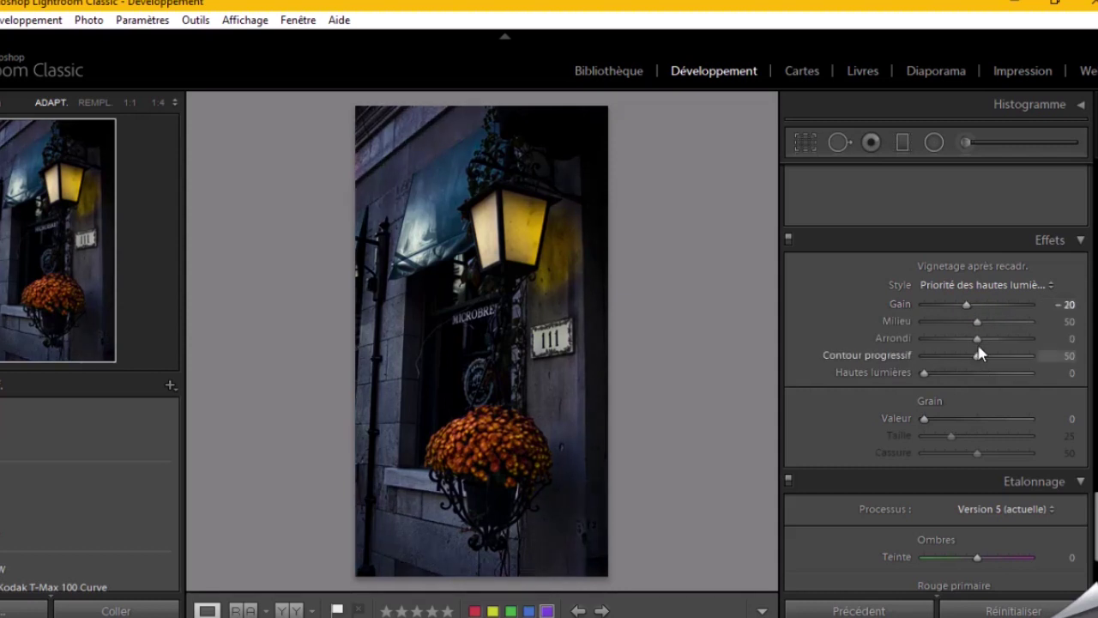
left_click(978, 339)
key("Down")
key("Down")
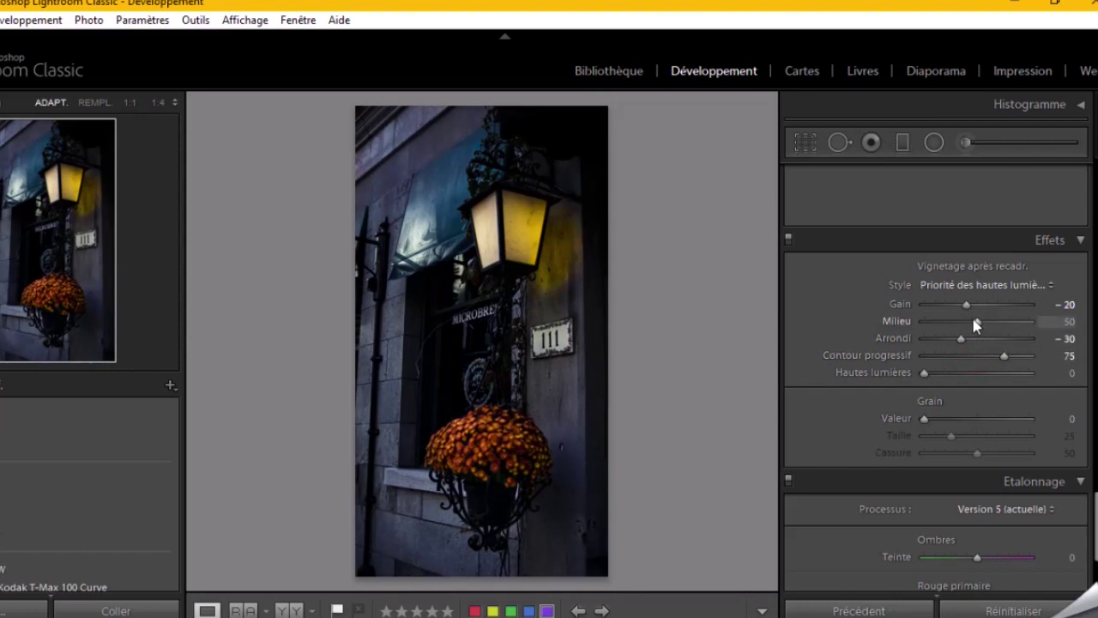
left_click(977, 322)
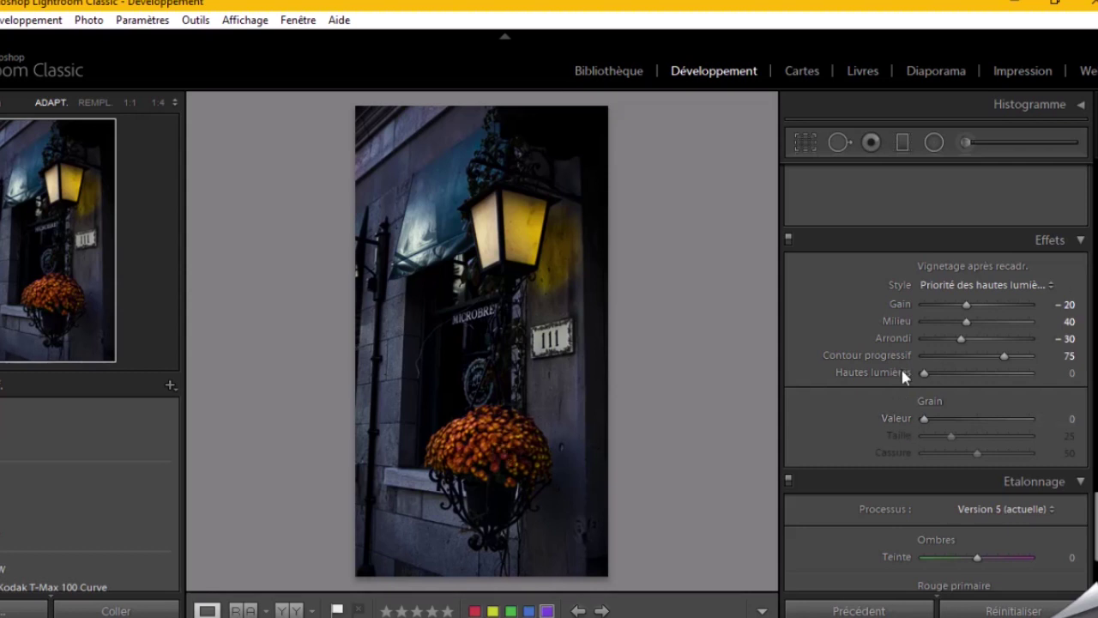
scroll(901, 366, "up", 5)
scroll(903, 361, "up", 5)
scroll(882, 367, "up", 5)
scroll(882, 367, "up", 5)
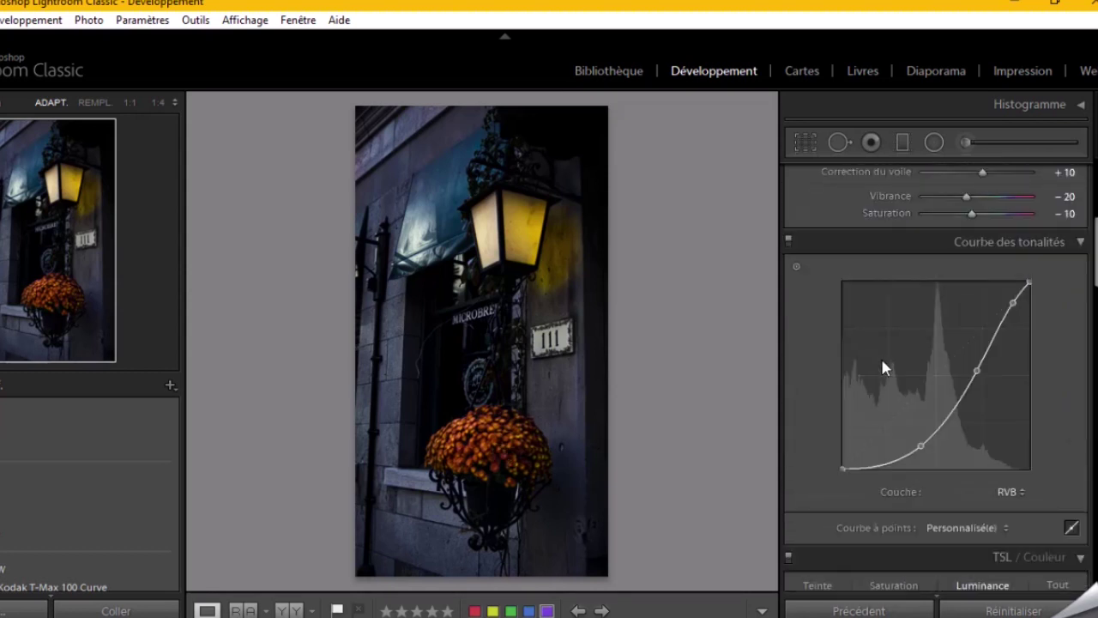